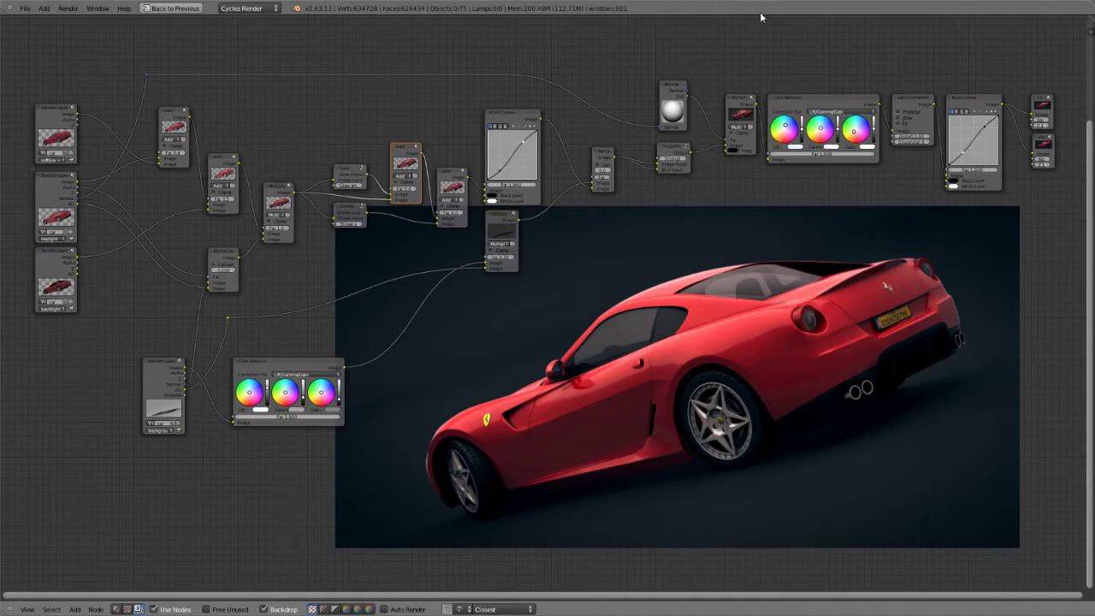
Restore the multi-editor layout from the maximized compositor and switch the node area to the 3D View.
key("ctrl+Up")
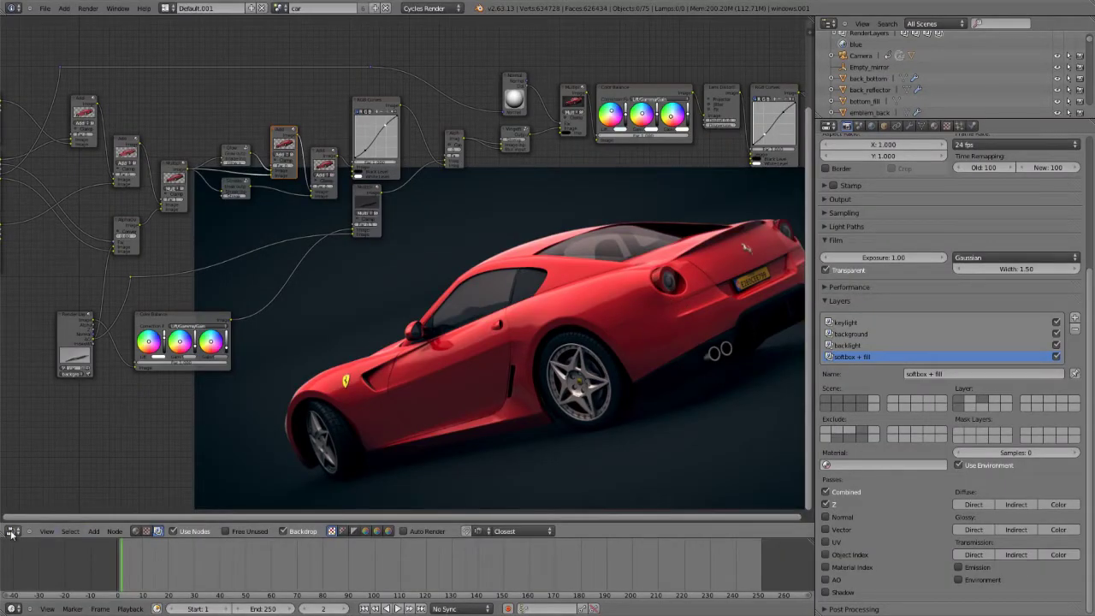
scroll(915, 374, "up", 4)
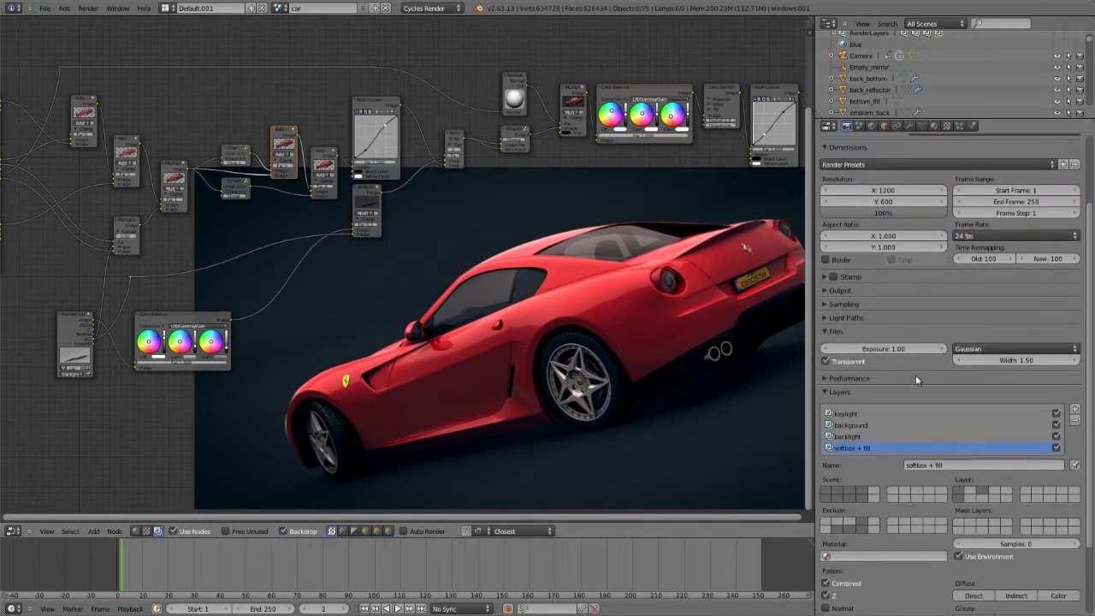
left_click(12, 530)
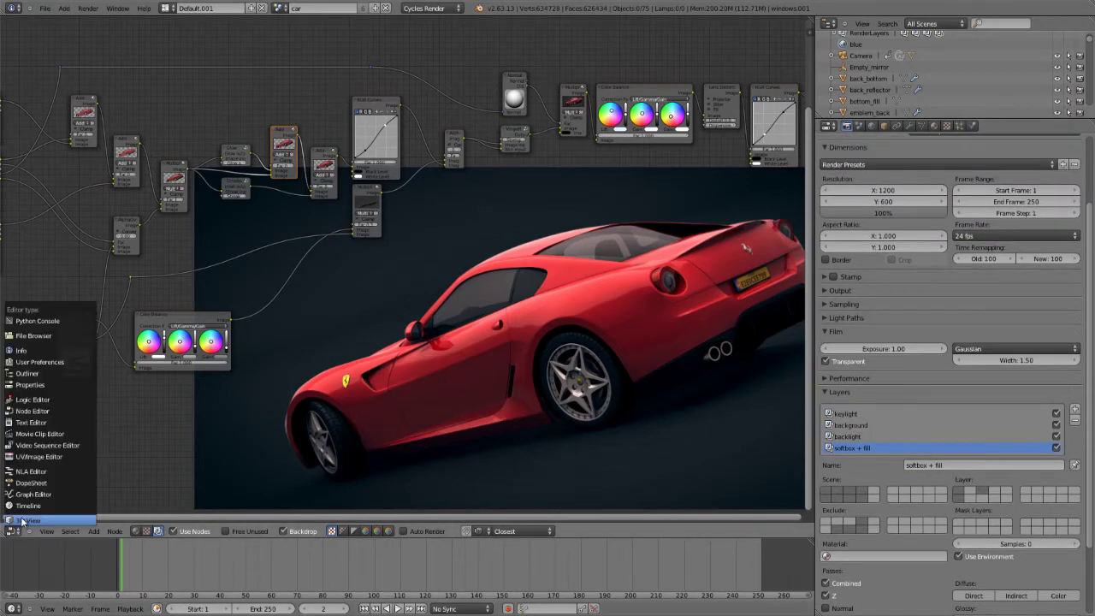
left_click(34, 520)
scroll(294, 364, "down", 3)
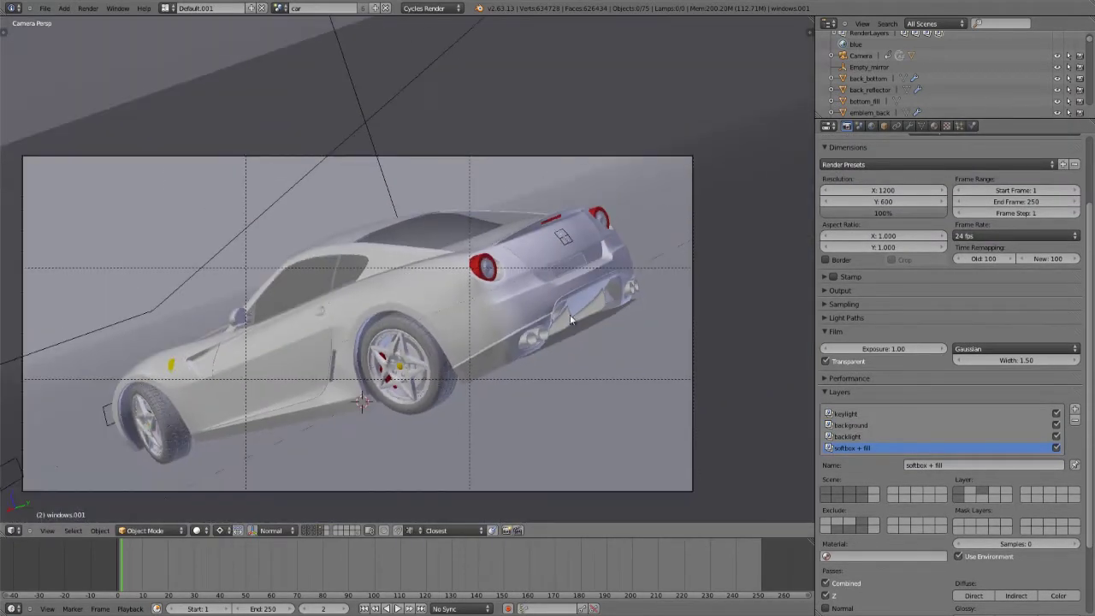
View the car scene's first-row layers one at a time, then show all scene layers together through the camera.
left_click(305, 530)
left_click(314, 529)
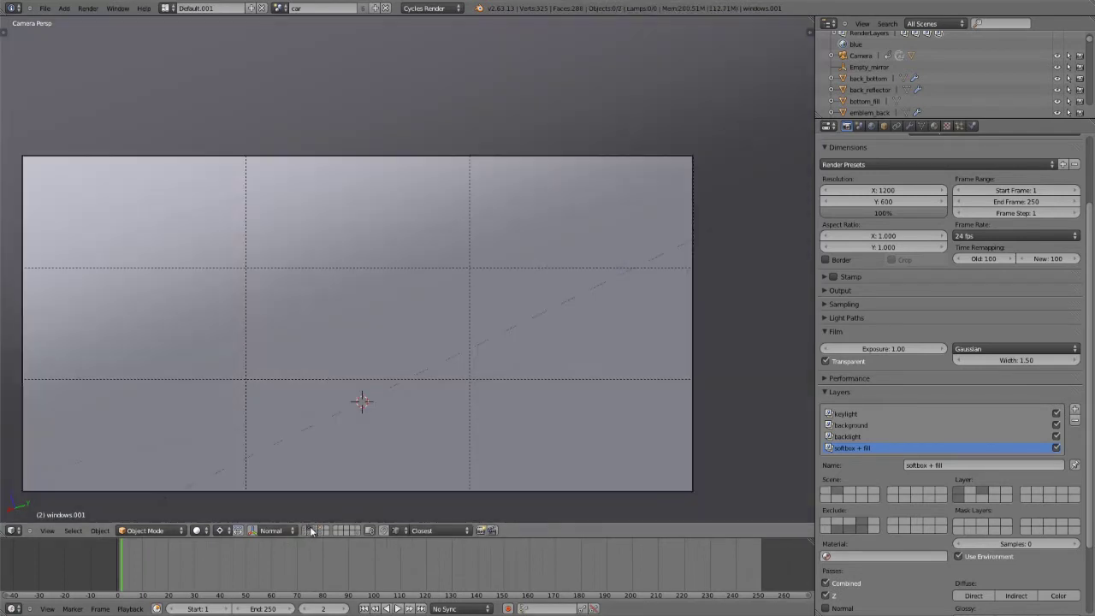
scroll(407, 443, "down", 3)
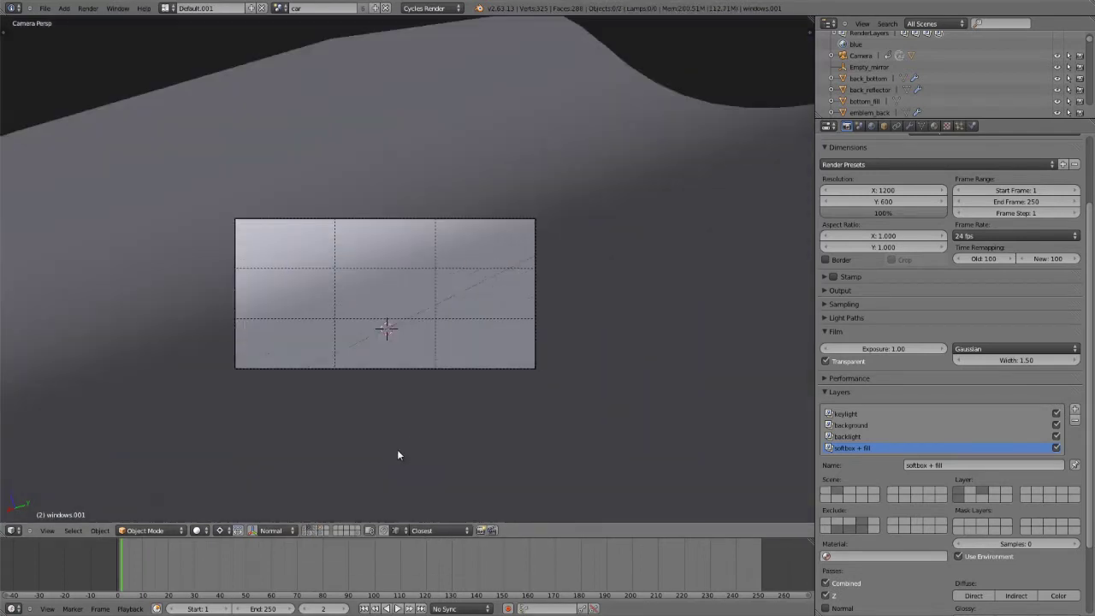
left_click(314, 530)
left_click(321, 528)
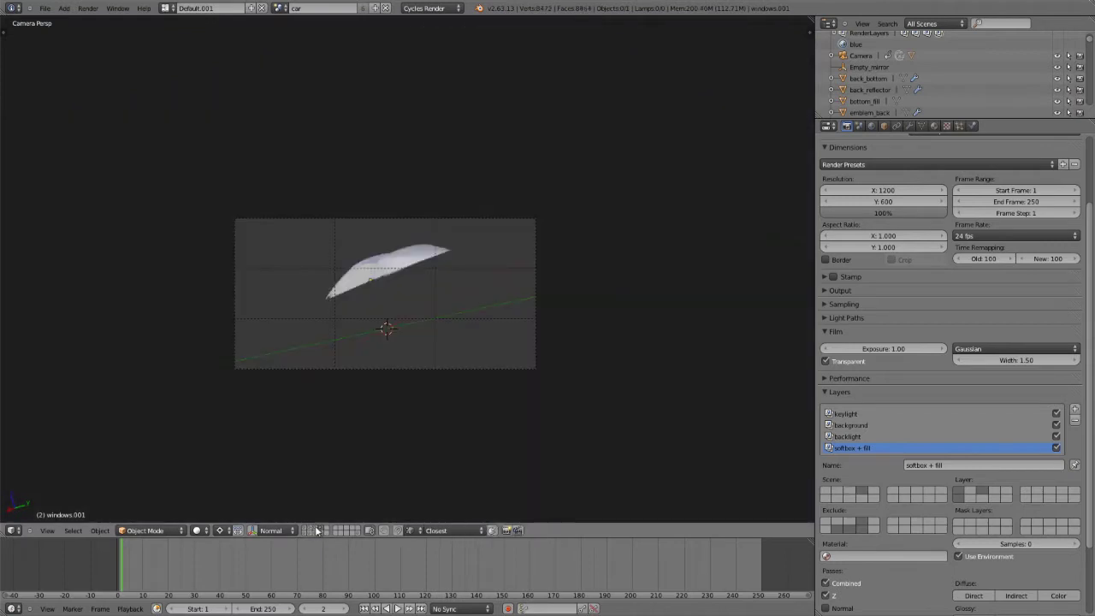
left_click(305, 531)
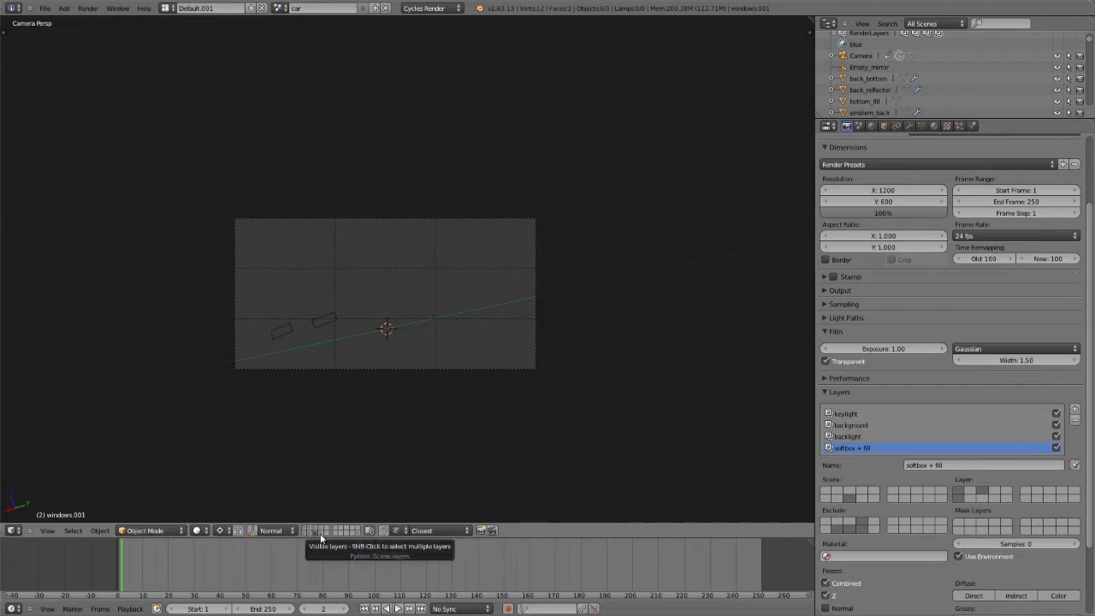
left_click(320, 532)
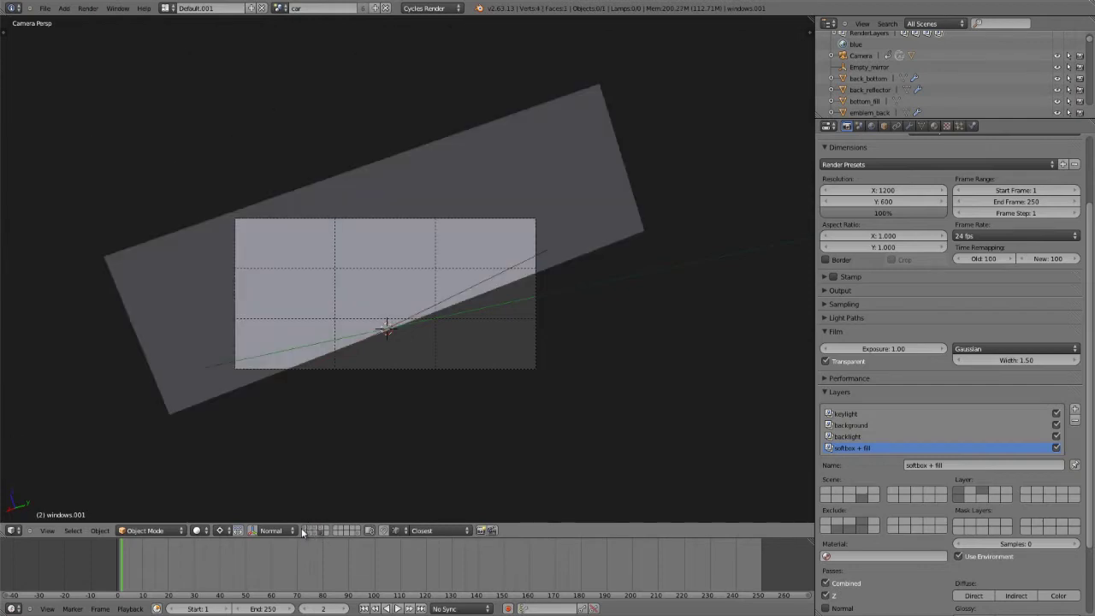
left_click(331, 532, "shift")
scroll(503, 340, "up", 3)
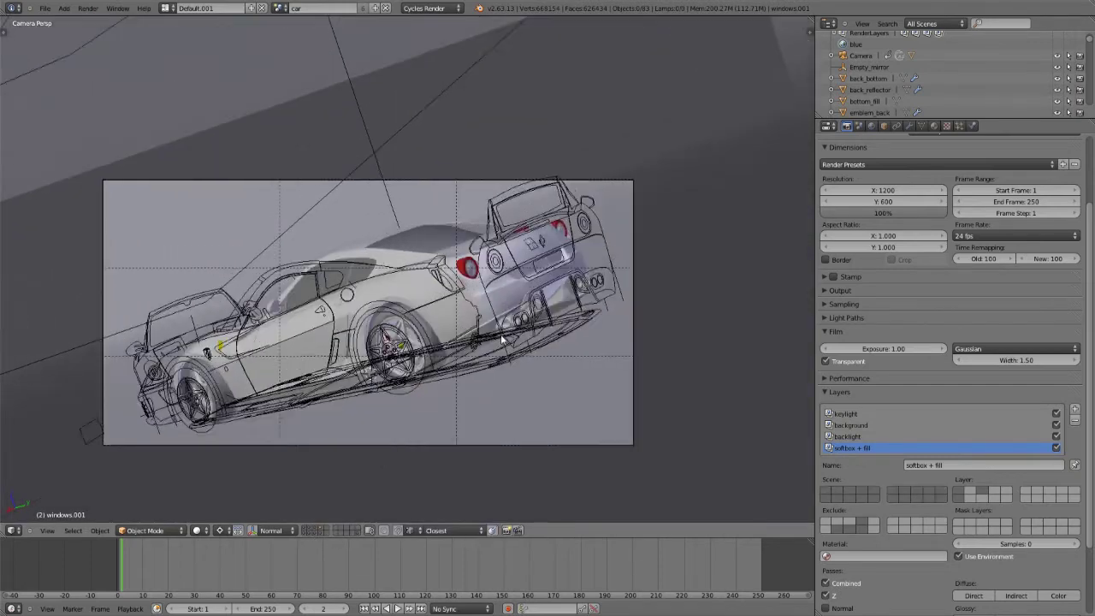
scroll(502, 340, "up", 1)
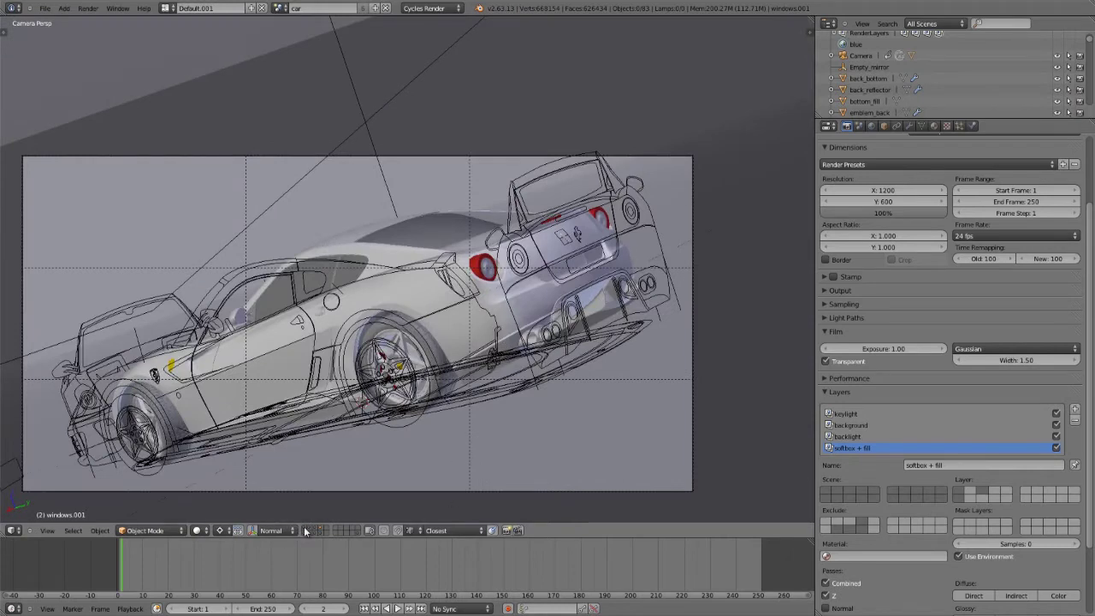
Isolate the first scene layer containing the car, and toggle the last layer's reference outlines on and off.
left_click(307, 531)
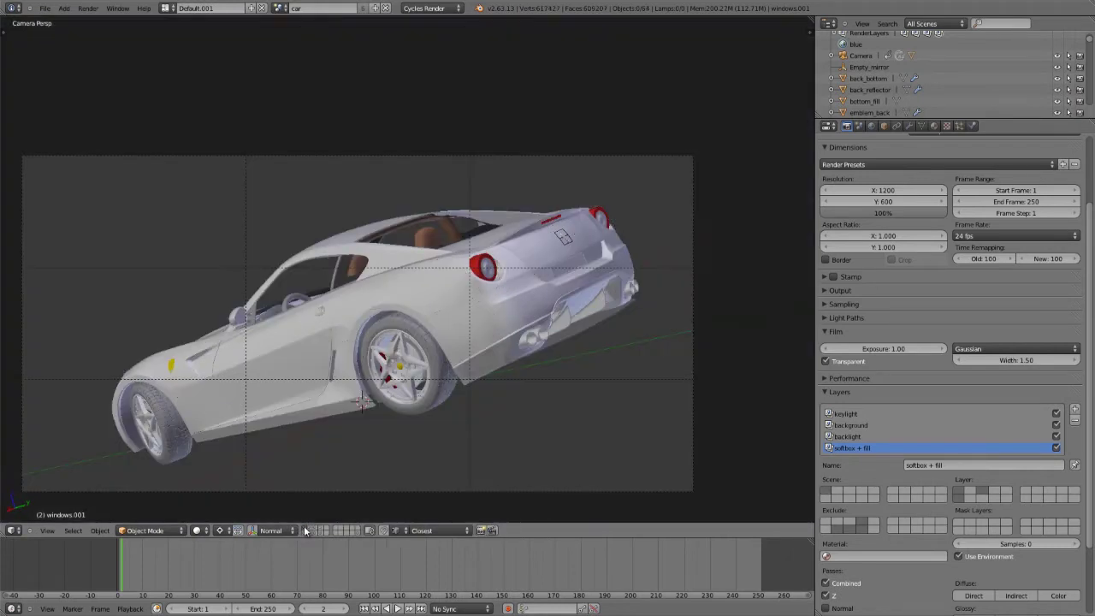
left_click(357, 532, "shift")
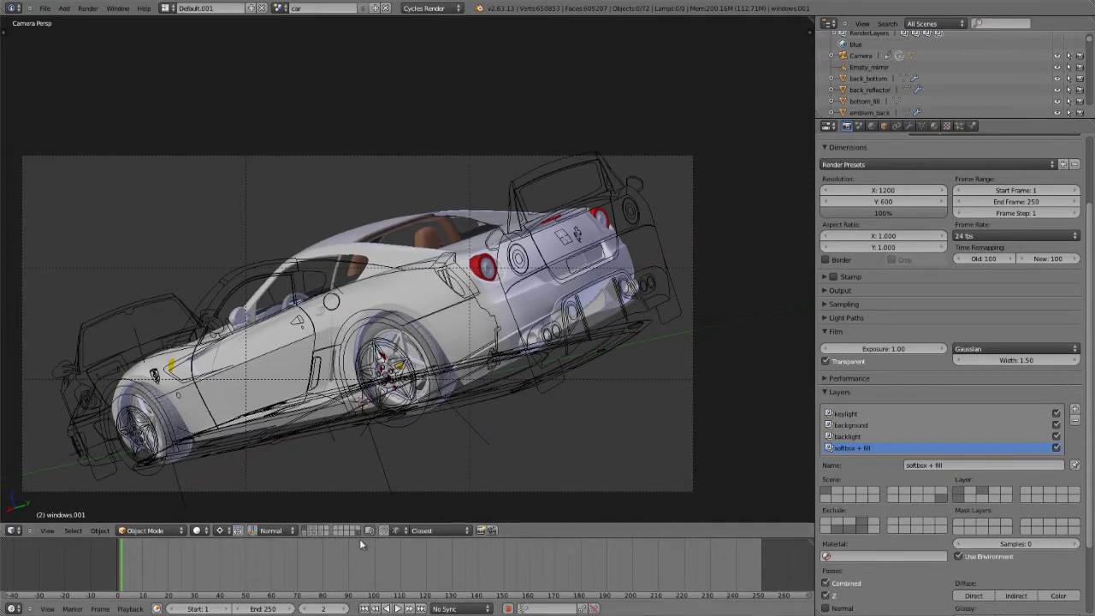
left_click(357, 532, "shift")
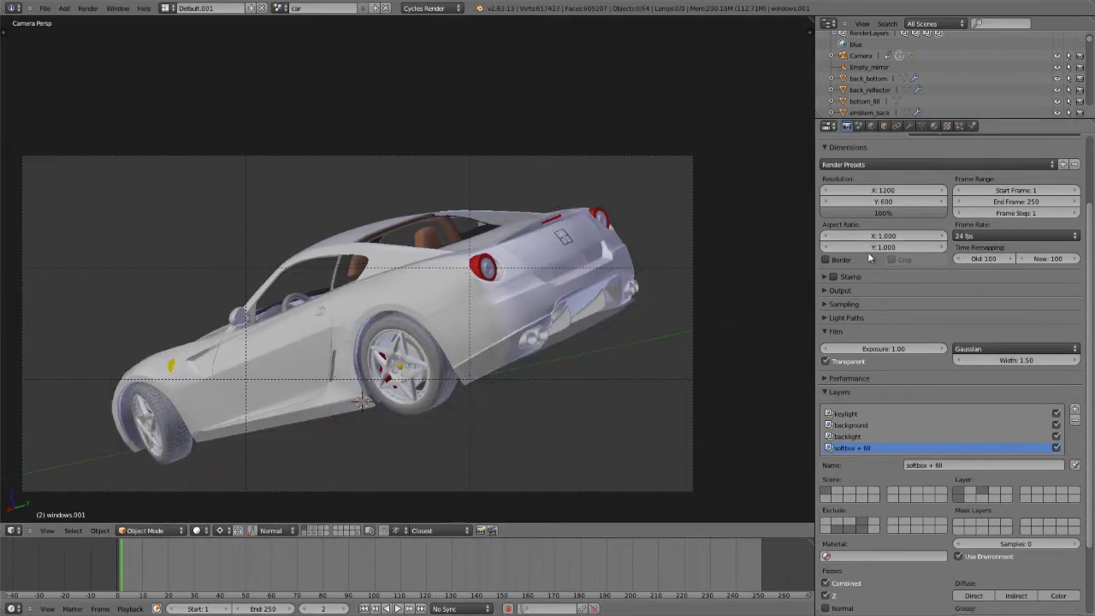
Select the keylight render layer and enable all ten scene layers of the first block.
scroll(1077, 604, "down", 2)
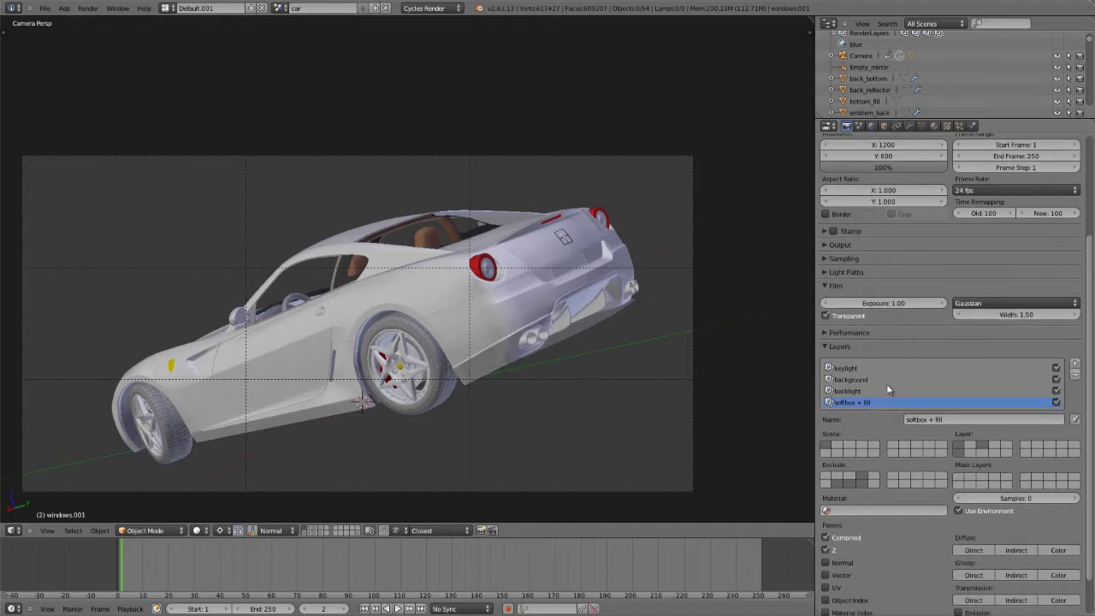
left_click(857, 367)
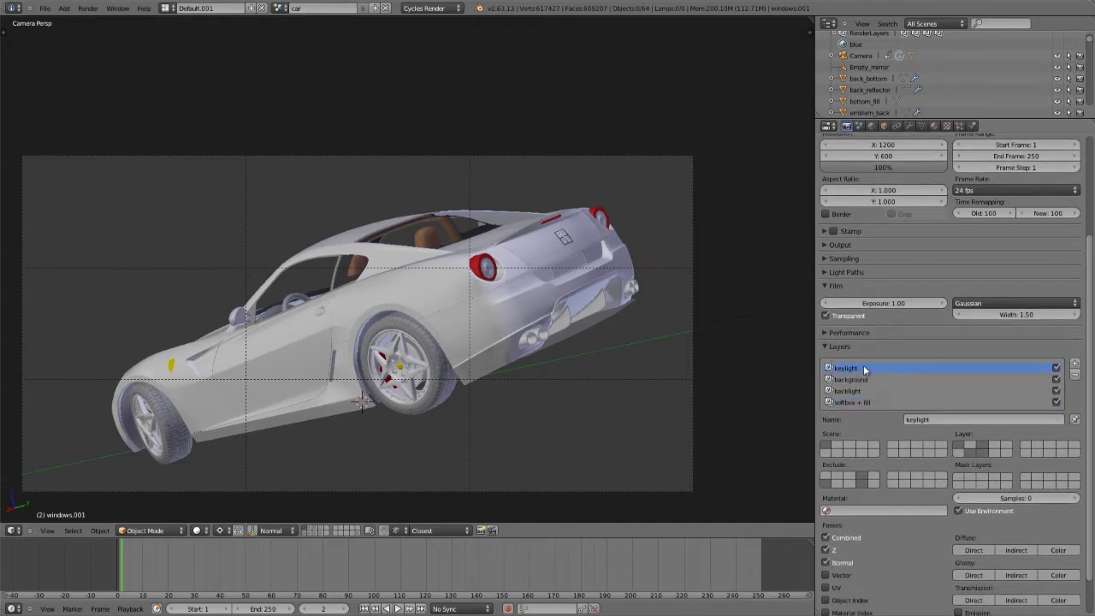
left_click(836, 444, "shift")
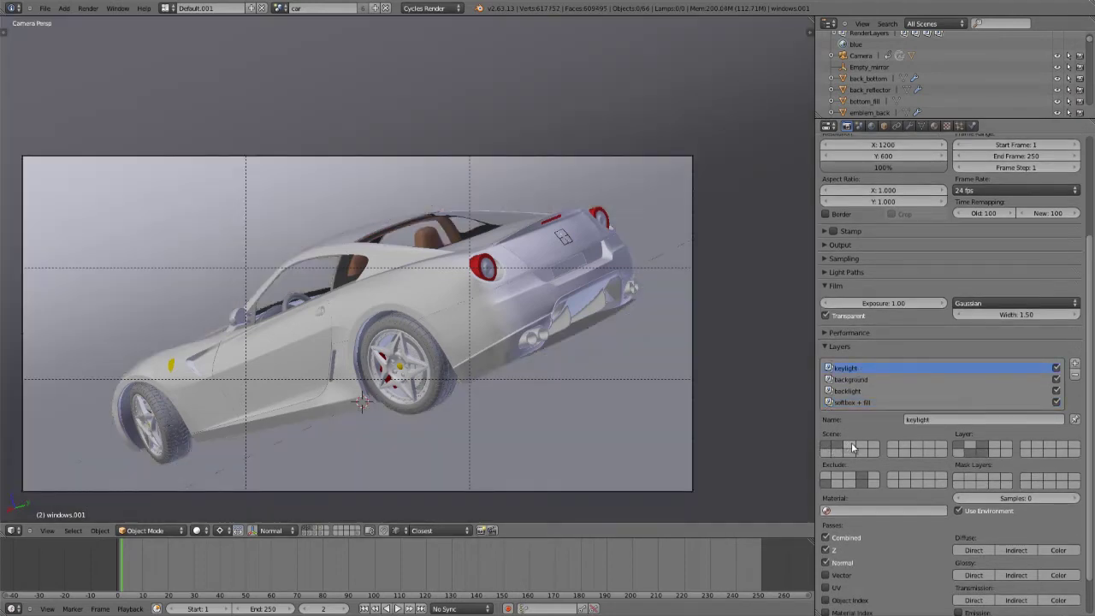
left_click(848, 445, "shift")
left_click(864, 444, "shift")
left_click(871, 445, "shift")
left_click(871, 452, "shift")
left_click(859, 452, "shift")
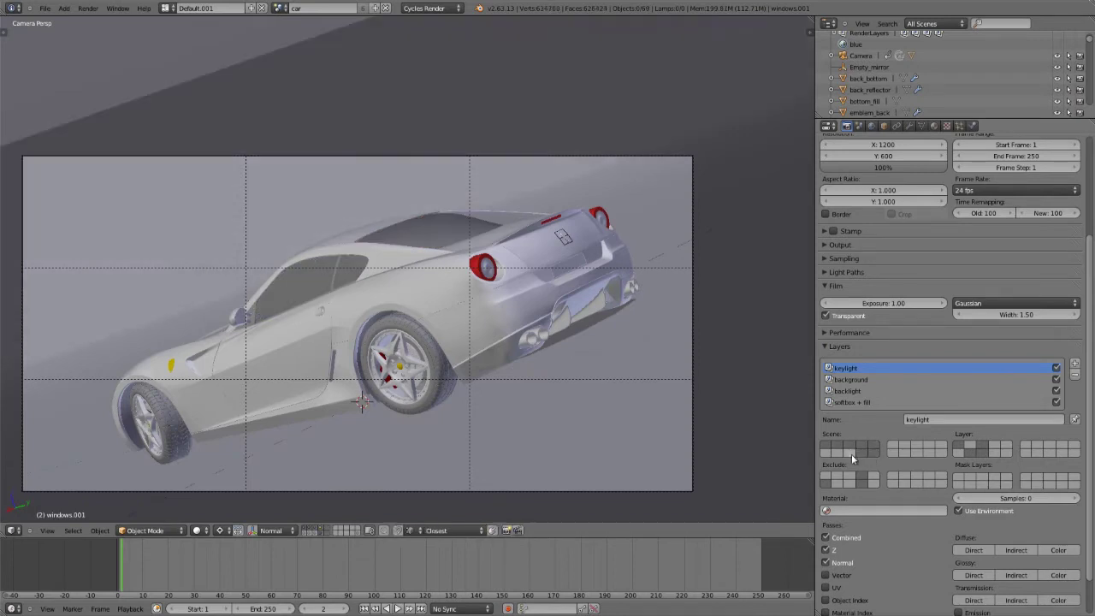
left_click(849, 453, "shift")
left_click(830, 459, "shift")
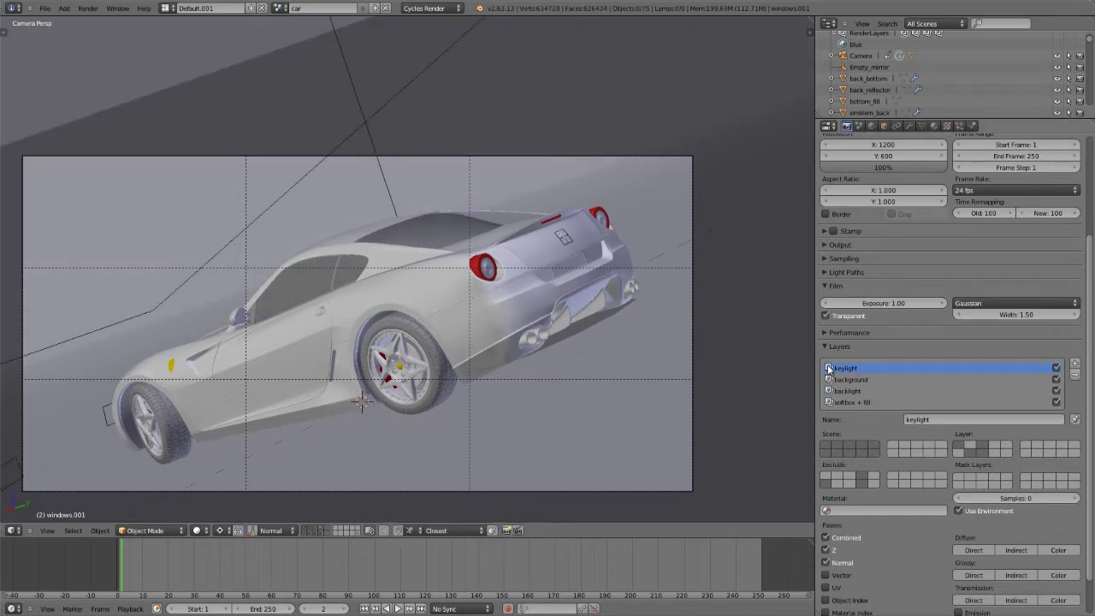
Review the keylight render layer's passes, then select the background render layer and examine its excluded layers.
scroll(937, 435, "down", 2)
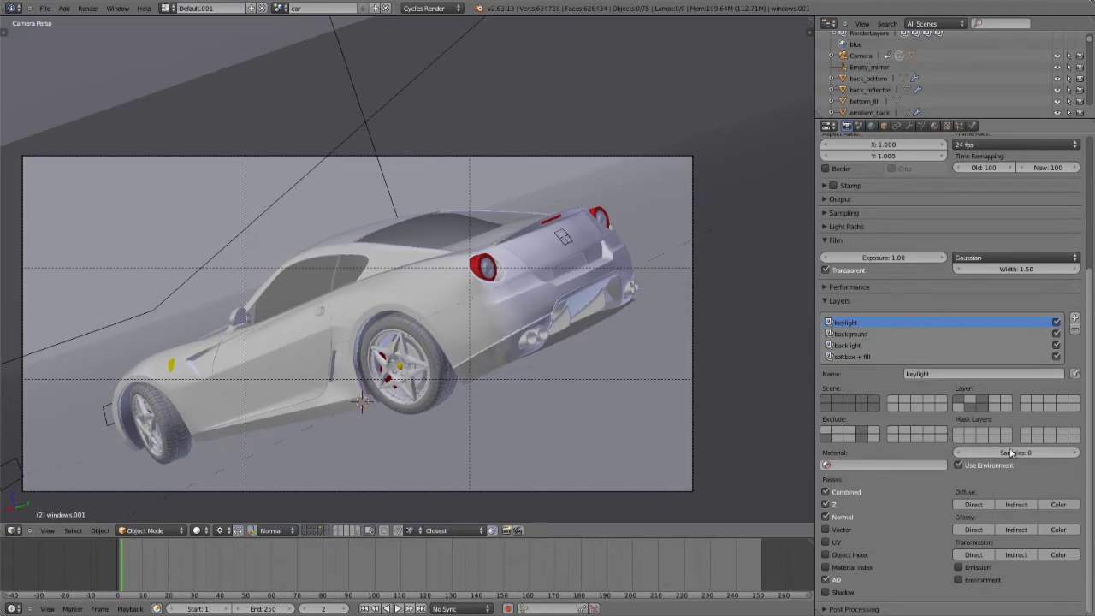
left_click(869, 332)
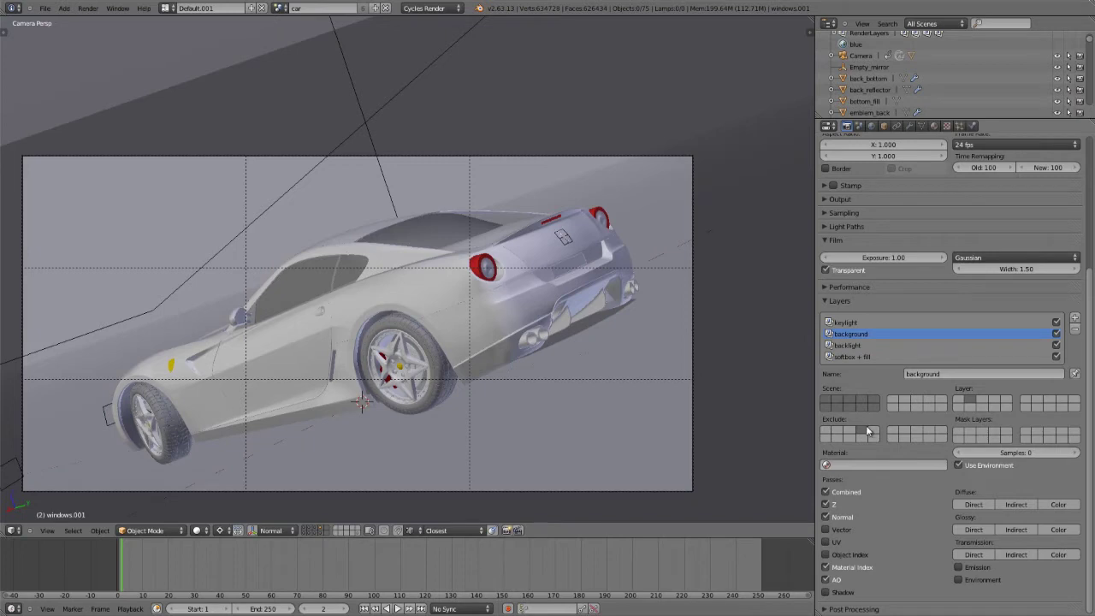
left_click(865, 427)
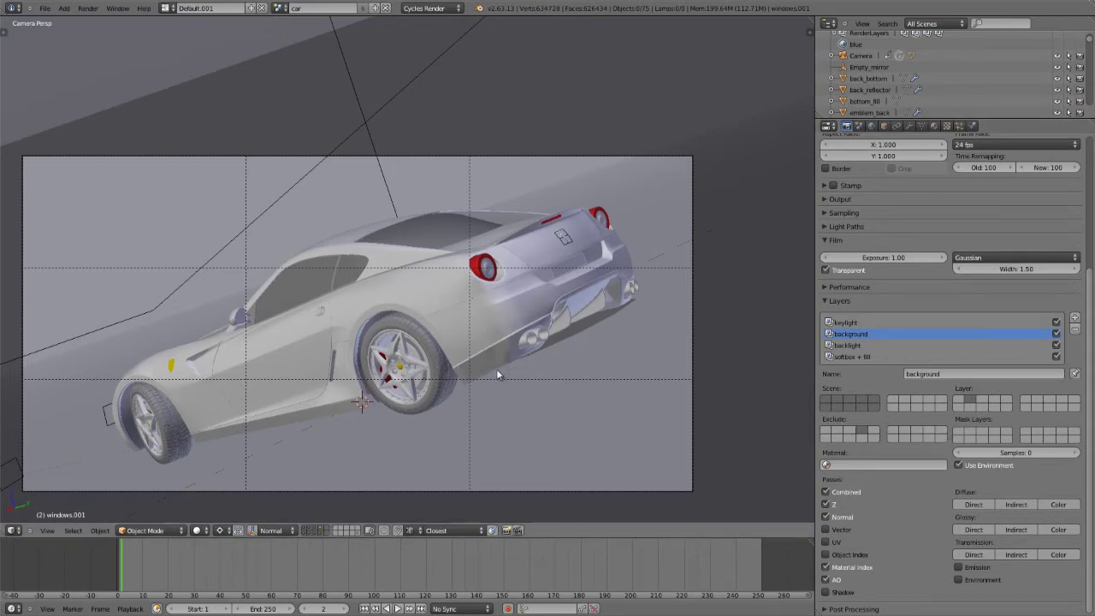
Switch the 3D View area back to the Node Editor, maximized, and shift the backdrop image slightly down and left.
left_click(13, 531)
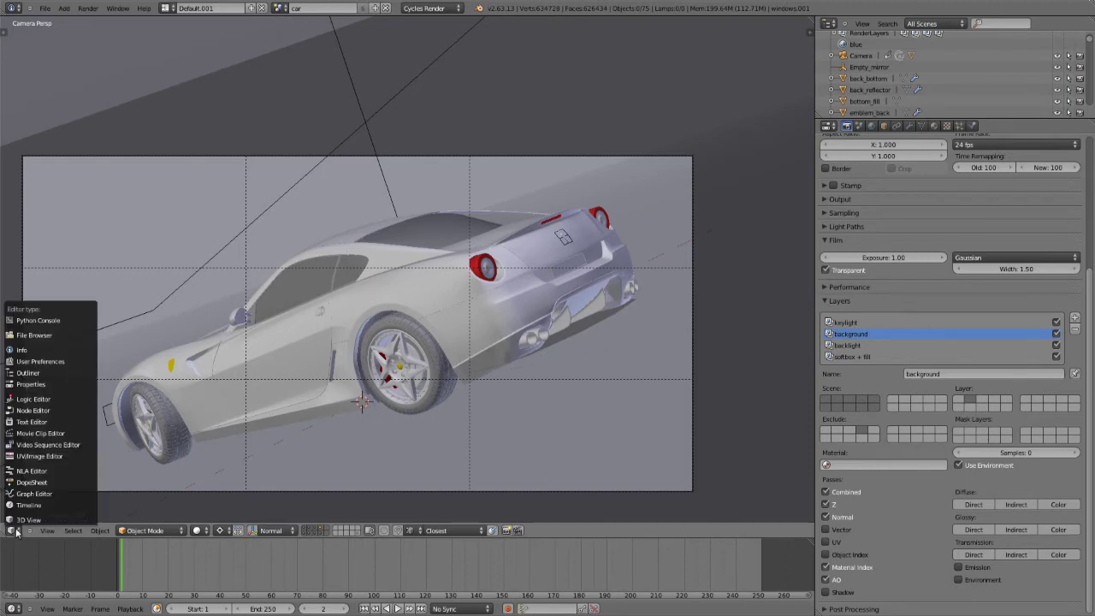
left_click(29, 414)
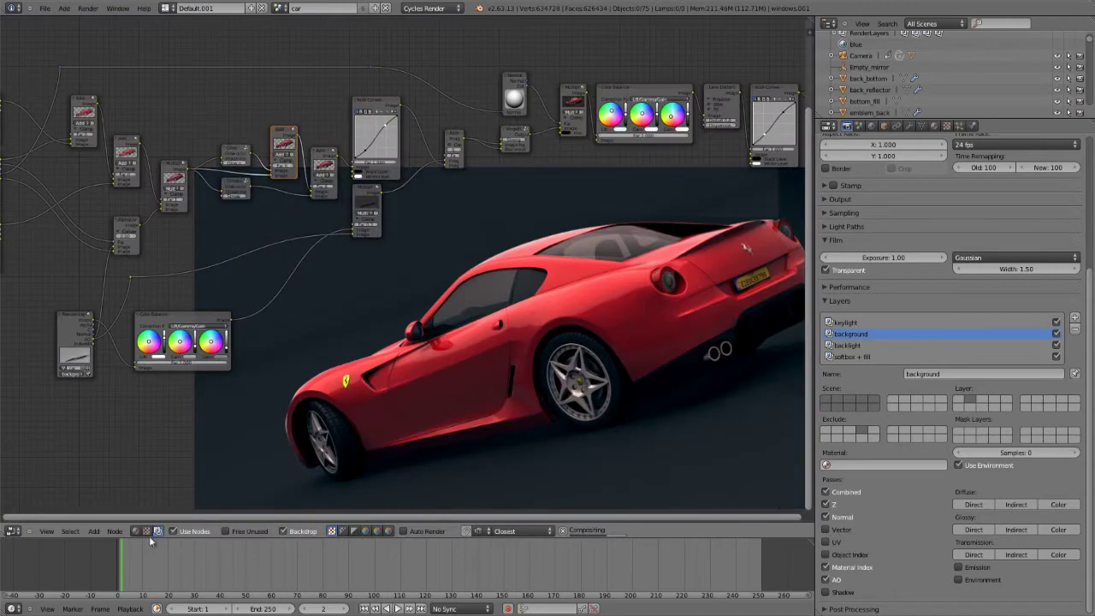
key("ctrl+Up")
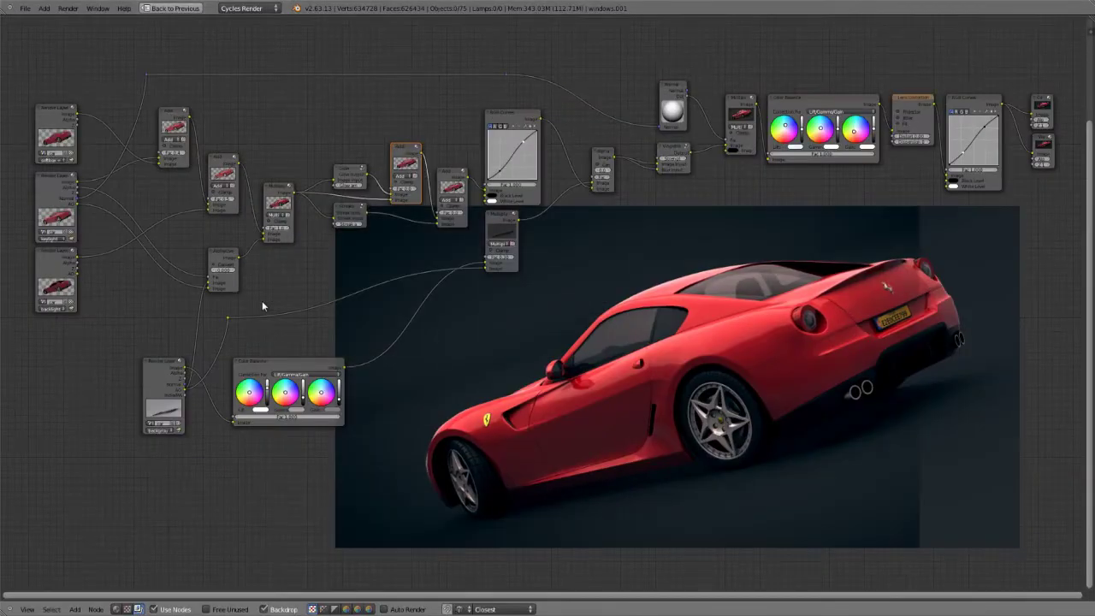
mouse_move(263, 304)
middle_mouse_down()
mouse_move(323, 320)
mouse_move(245, 313)
mouse_move(268, 318)
middle_mouse_up()
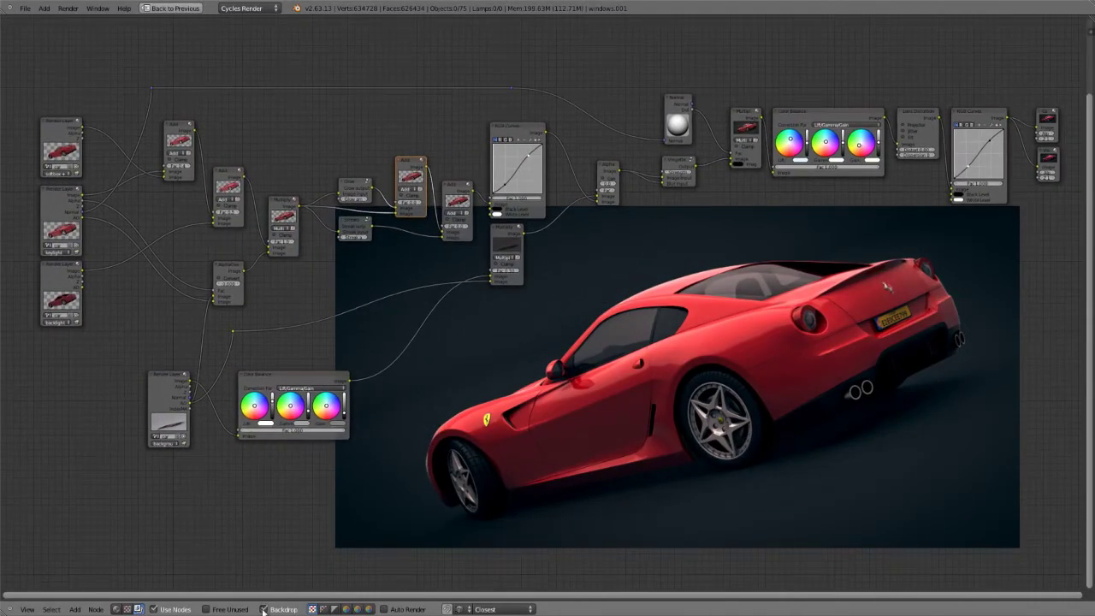
mouse_move(649, 399)
middle_mouse_down("alt")
mouse_move(690, 423)
mouse_move(629, 402)
middle_mouse_up("alt")
middle_click_drag(792, 377, 765, 406, "alt")
Preview the softbox + fill render layer in the backdrop and check the Viewer node at the tree's far end.
scroll(137, 288, "up", 4)
middle_click_drag(209, 278, 700, 324)
scroll(465, 222, "up", 1)
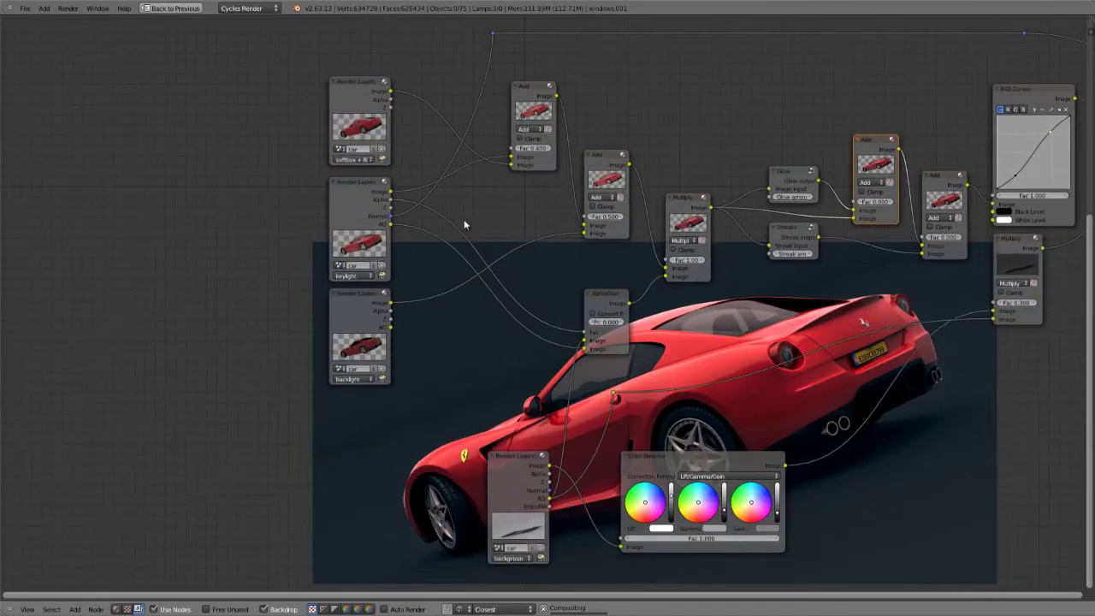
middle_click_drag(318, 260, 101, 213)
right_click(143, 54)
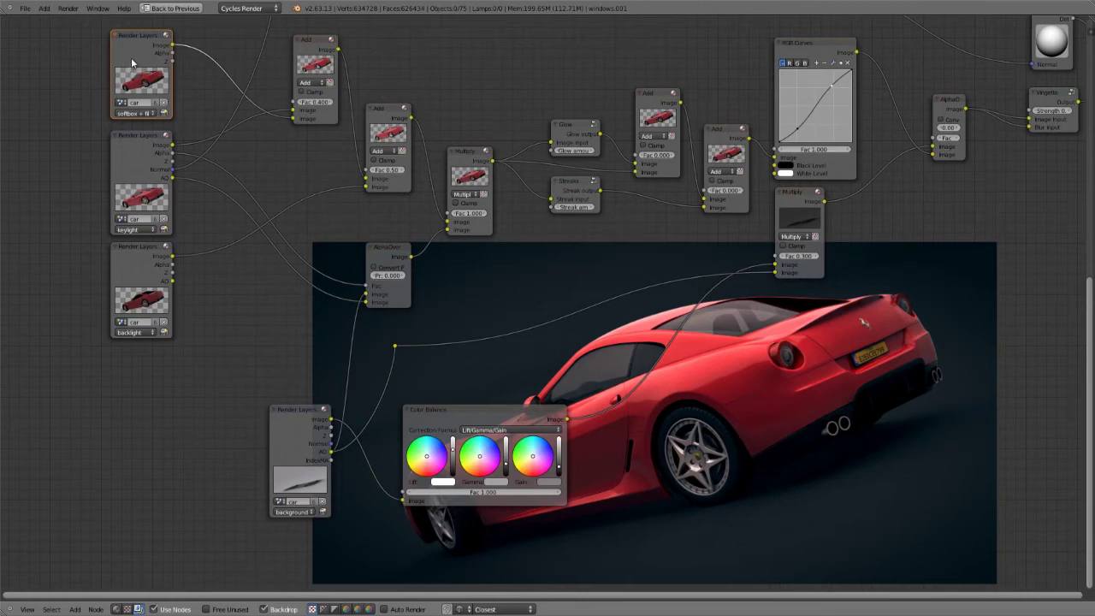
left_click(131, 60, "ctrl+shift")
scroll(584, 200, "down", 3)
middle_click_drag(463, 202, 39, 261)
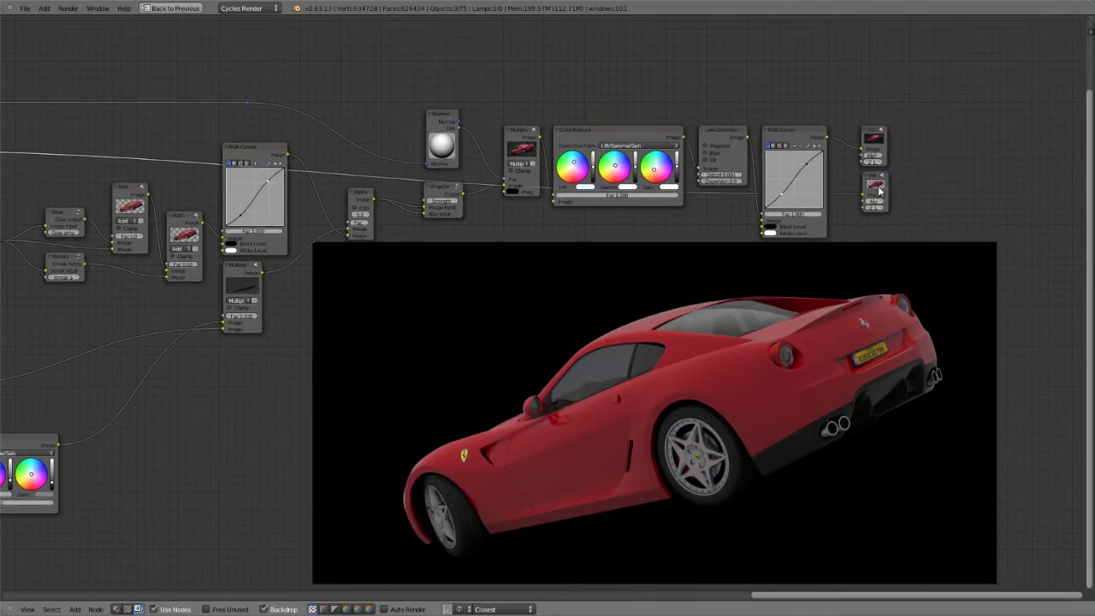
Preview the keylight render layer and then the backlight render layer in the backdrop.
middle_click_drag(394, 361, 852, 242)
scroll(251, 181, "up", 3)
middle_click_drag(130, 118, 154, 213)
left_click(106, 166, "ctrl+shift")
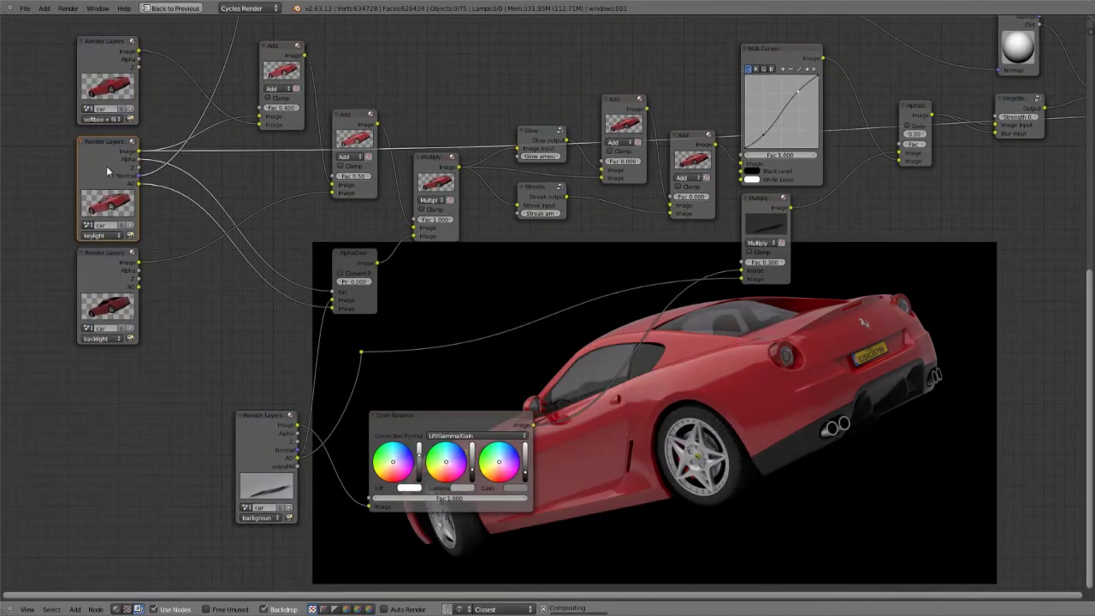
left_click(96, 271, "ctrl+shift")
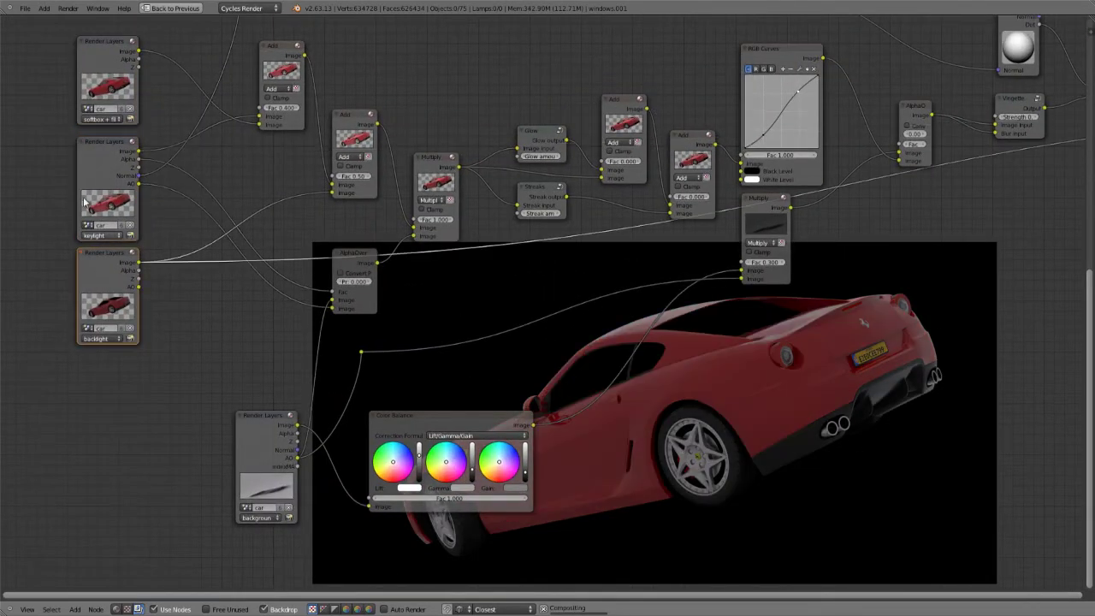
Cycle the backdrop preview through the keylight layer's passes, including alpha and normal, then preview the softbox + fill layer again.
left_click(109, 168, "ctrl+shift")
left_click(108, 169, "ctrl+shift")
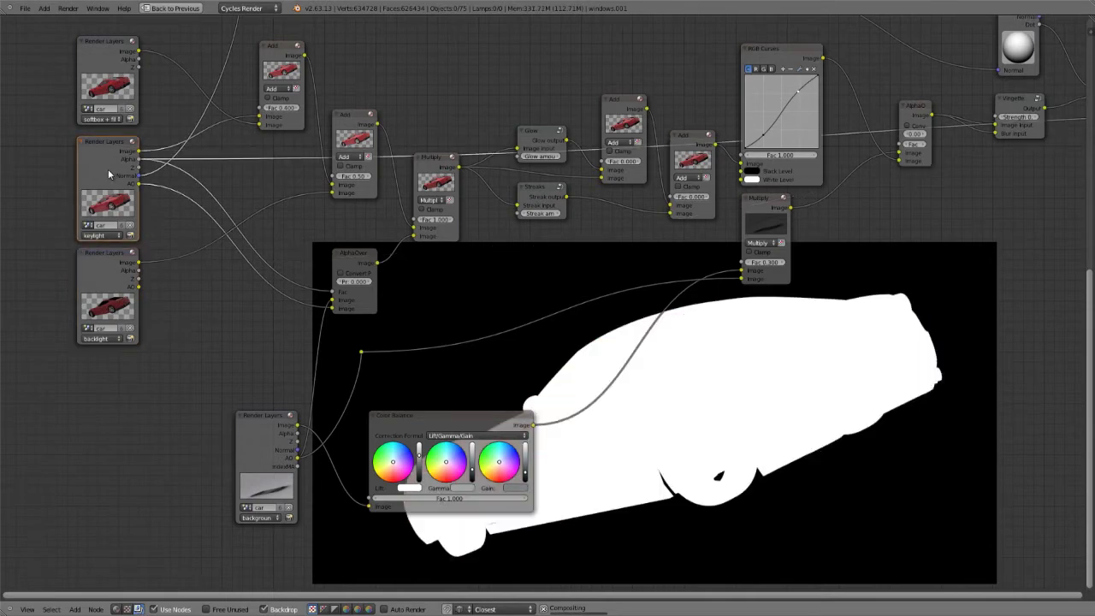
left_click(108, 168, "ctrl+shift")
left_click(108, 169, "ctrl+shift")
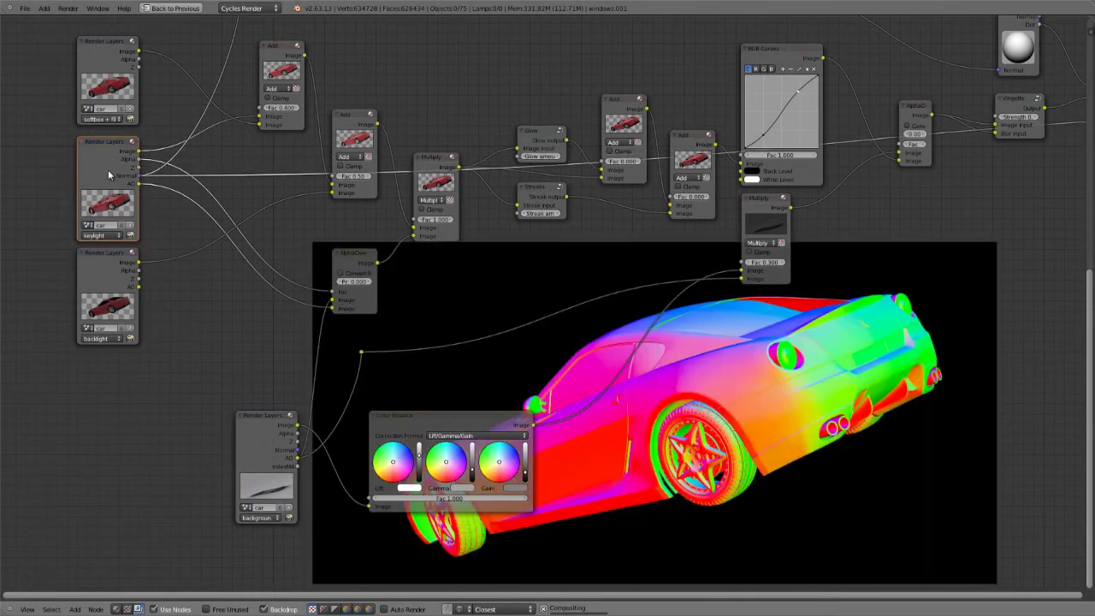
left_click(107, 168, "ctrl+shift")
left_click(110, 77, "ctrl+shift")
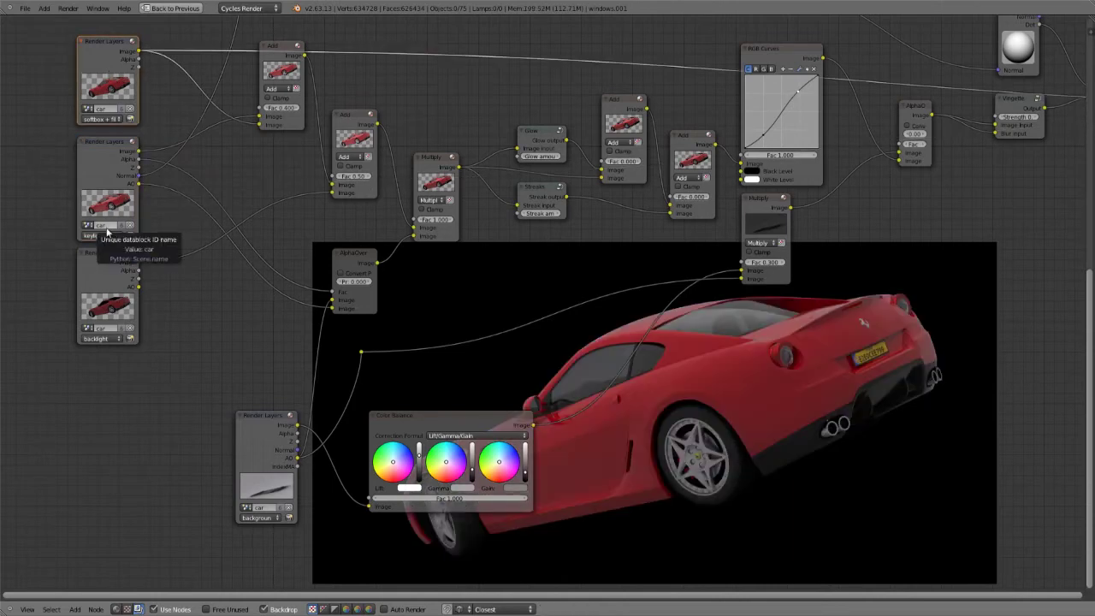
middle_click_drag(213, 194, 181, 237)
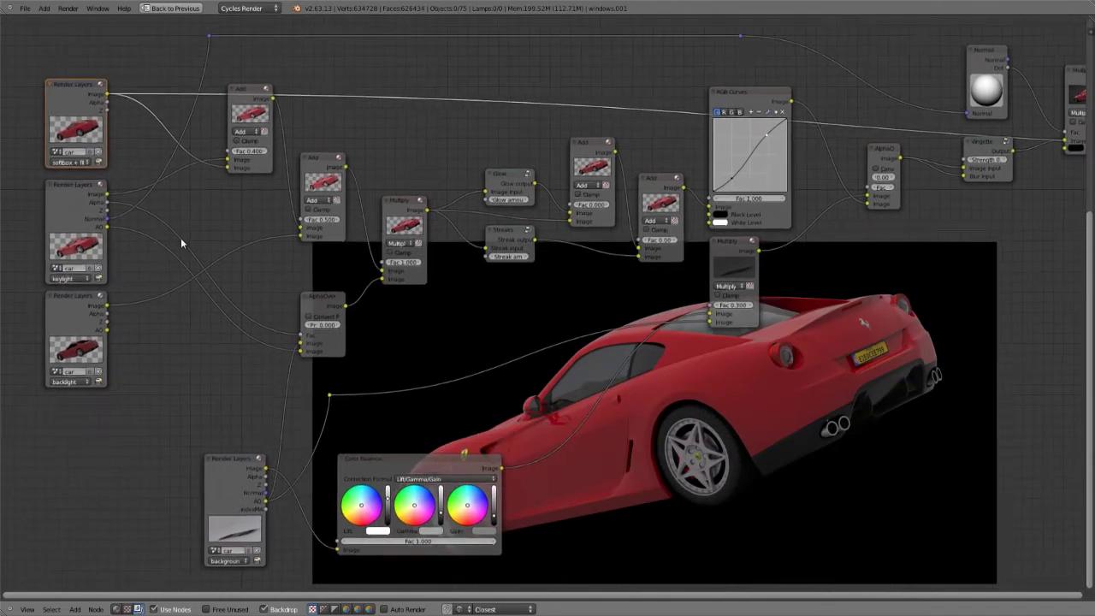
Preview the two Add nodes combining the light layers, the AO AlphaOver node and the Multiply node joining them in the backdrop.
middle_click_drag(362, 241, 329, 276)
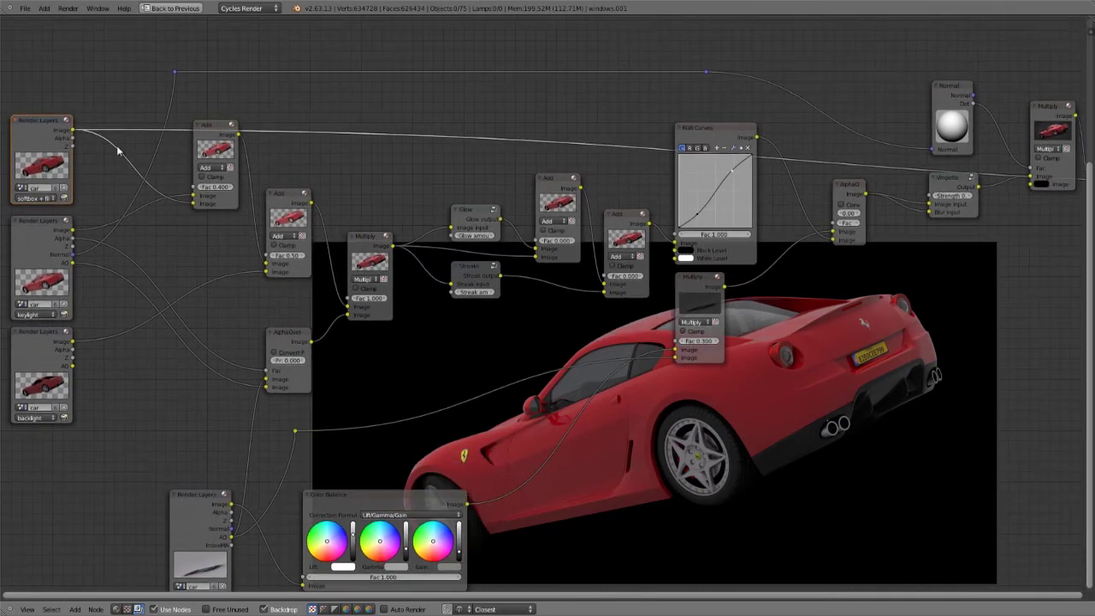
left_click(228, 151)
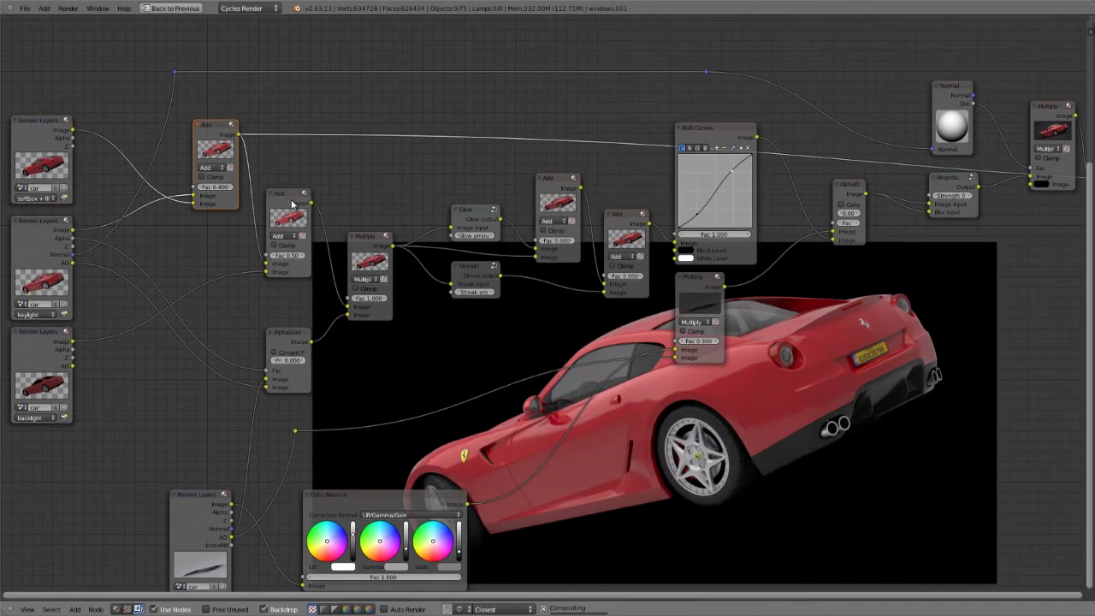
left_click(295, 220, "ctrl+shift")
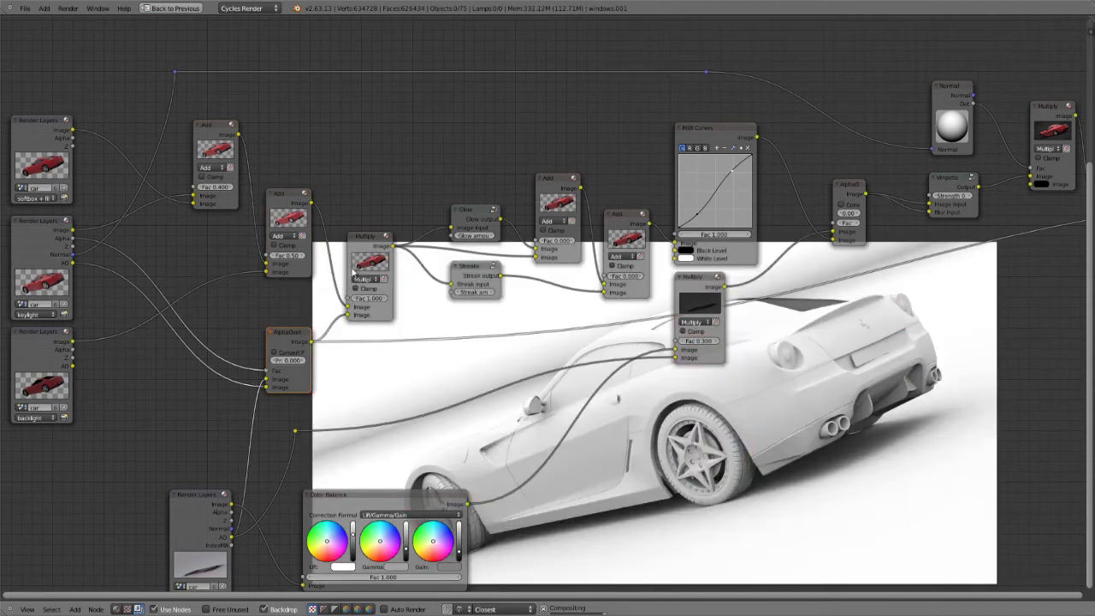
left_click(369, 256, "ctrl+shift")
middle_click_drag(396, 268, 361, 287)
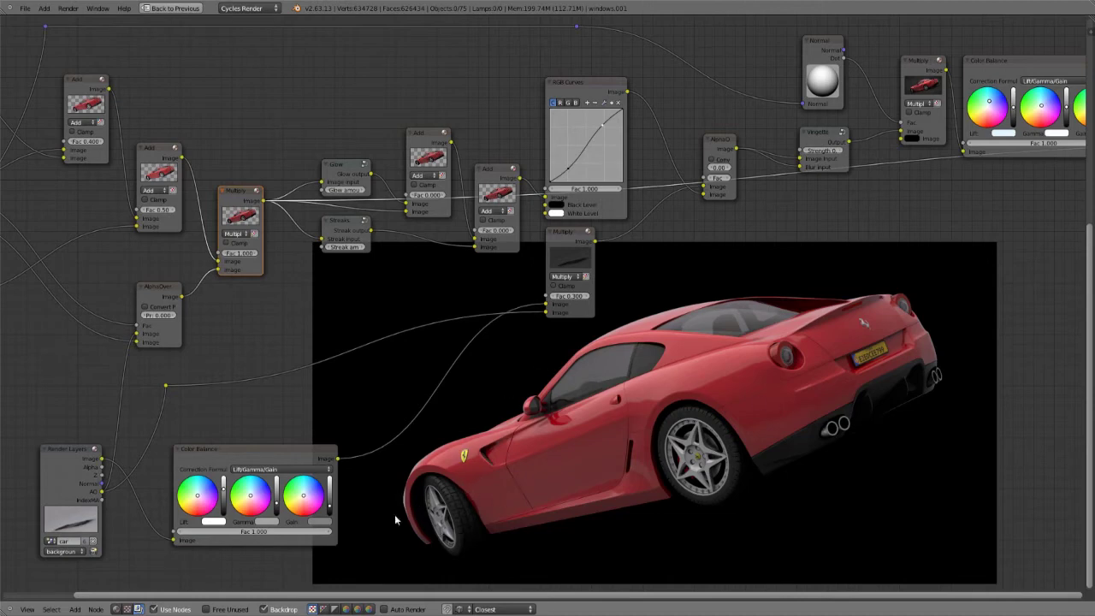
Look inside the Glow node group, close it again, and preview the Streaks group in the backdrop.
left_click(343, 168)
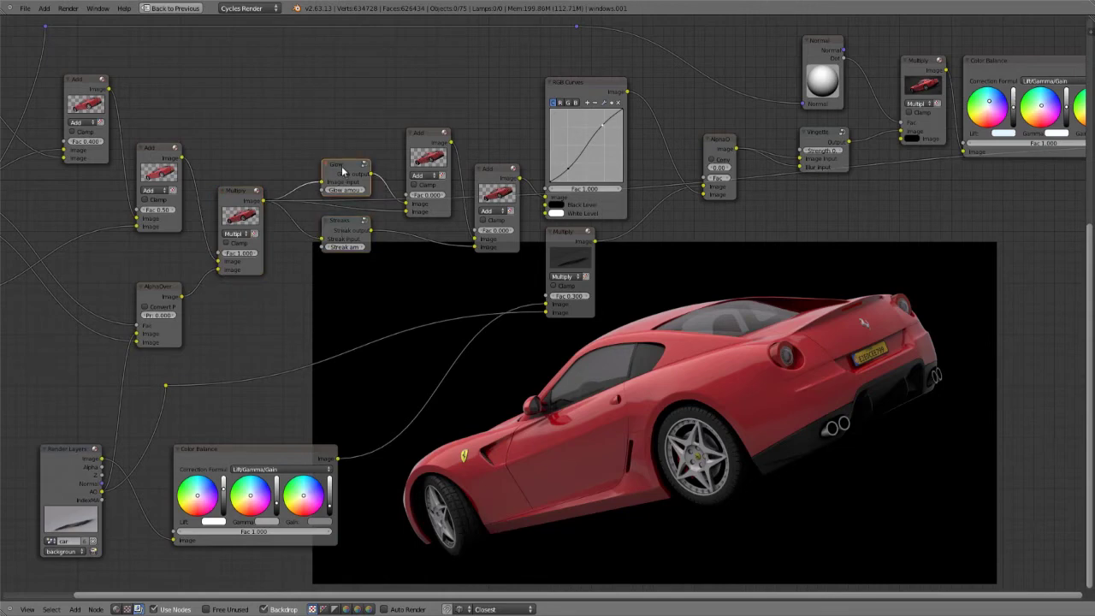
key("Tab")
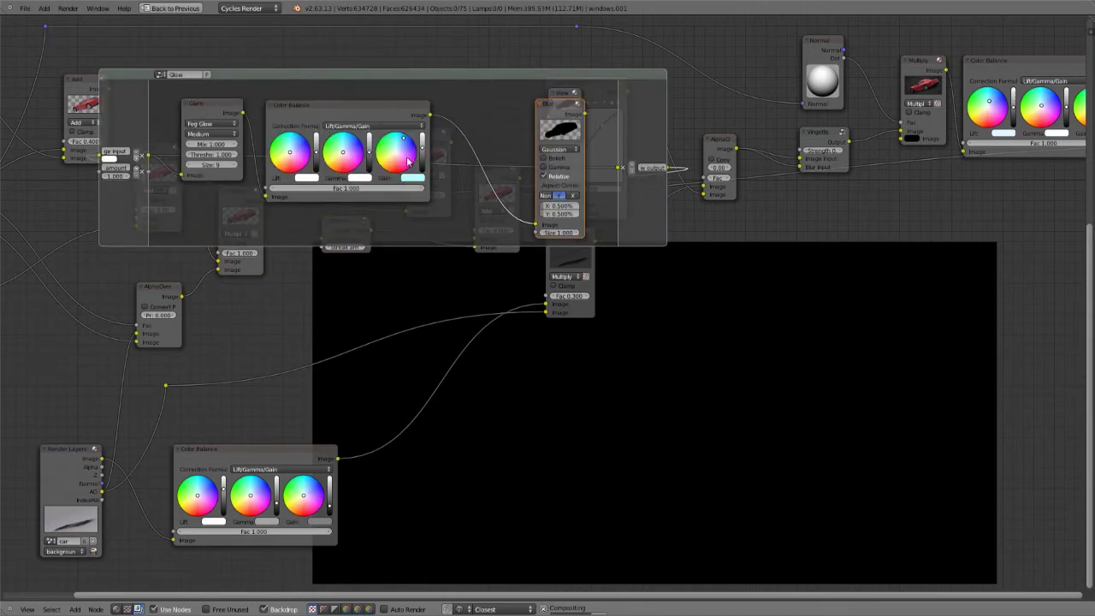
key("Tab")
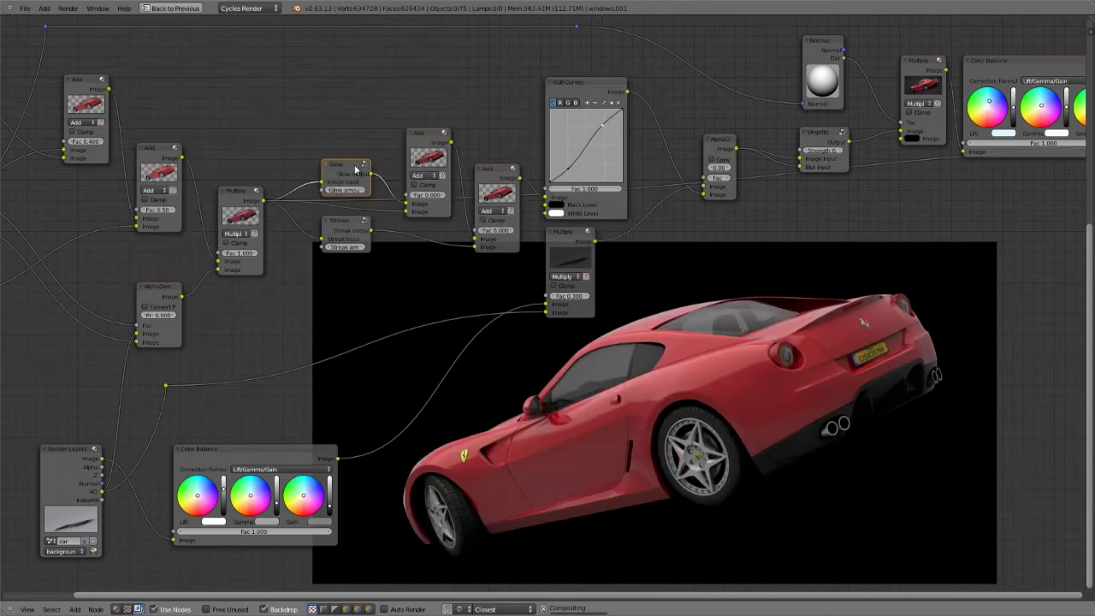
left_click(342, 225)
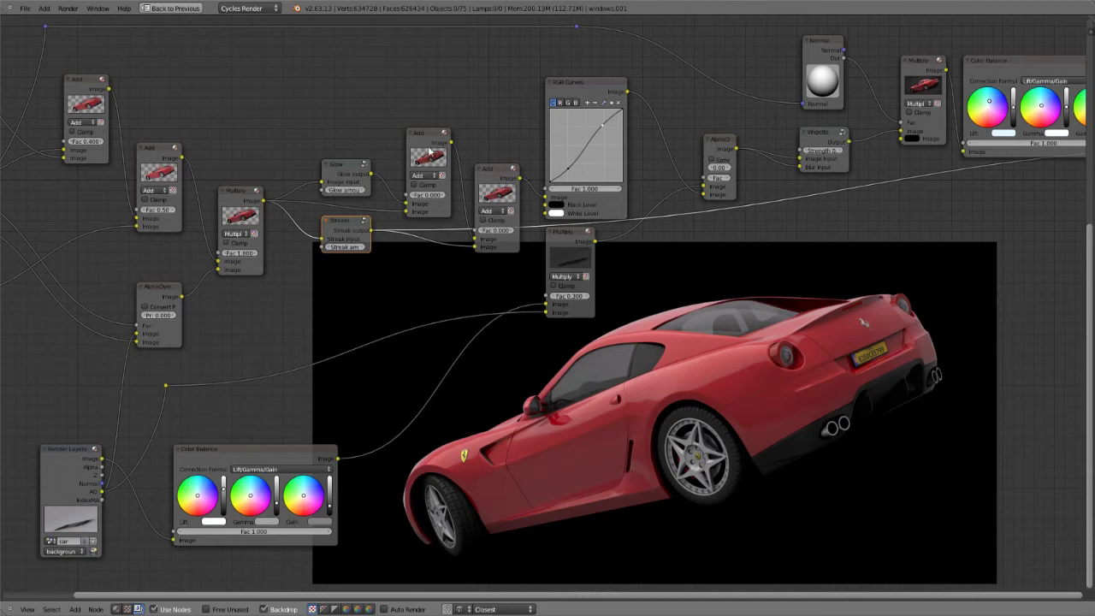
Preview the glow and streaks Add nodes, the background Multiply node, and the AlphaOver node that places the car over the background.
scroll(431, 152, "down", 2)
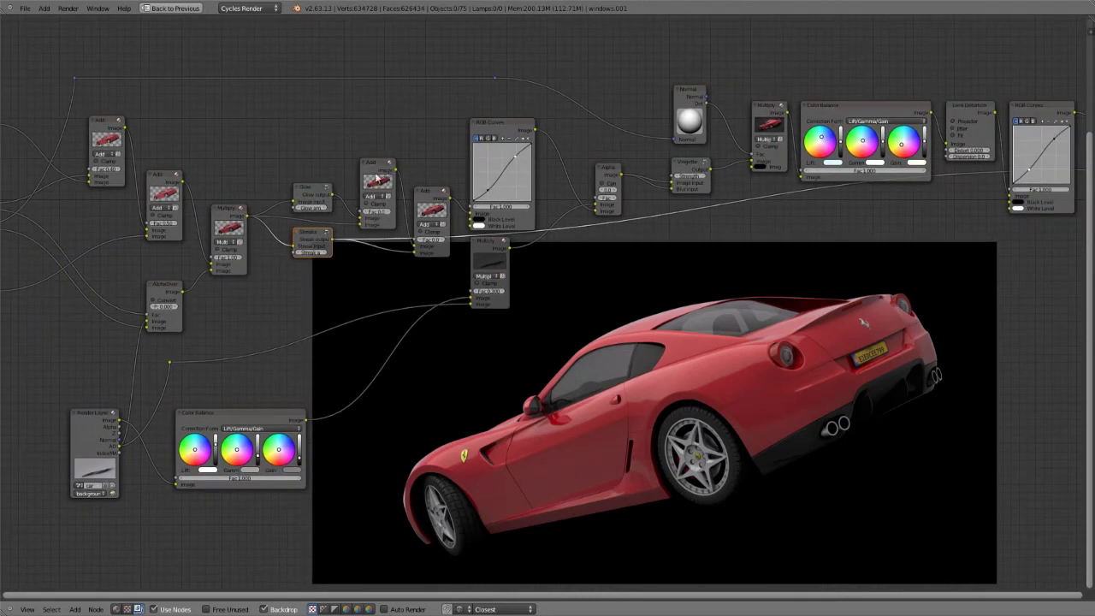
left_click(383, 178)
left_click(433, 207)
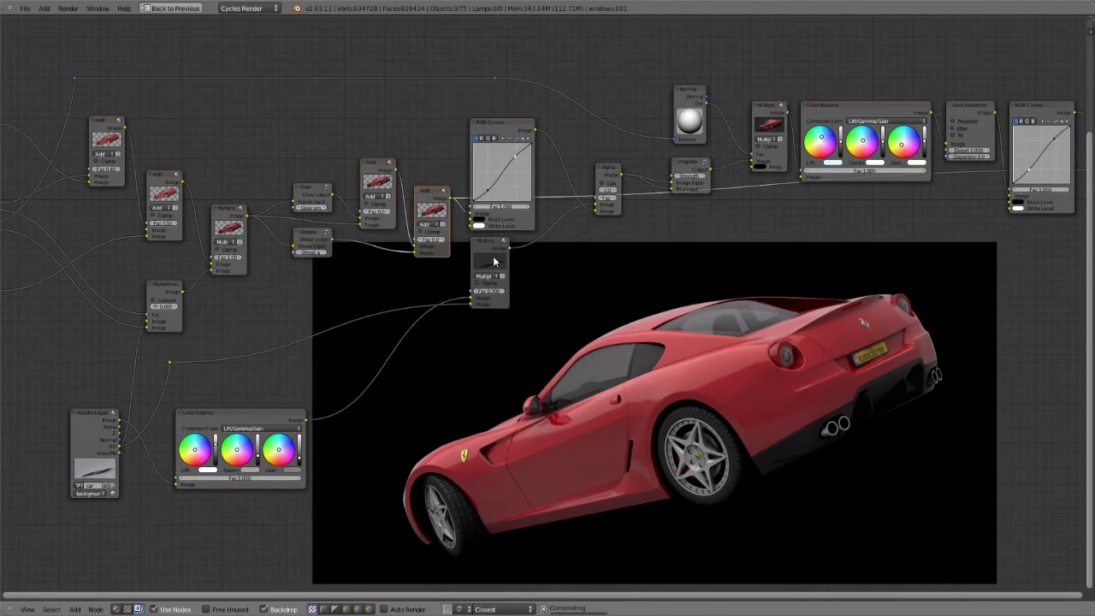
left_click(491, 247, "ctrl+shift")
middle_click_drag(530, 241, 478, 256)
left_click(558, 195, "ctrl+shift")
middle_click_drag(575, 219, 480, 247)
scroll(300, 313, "up", 3)
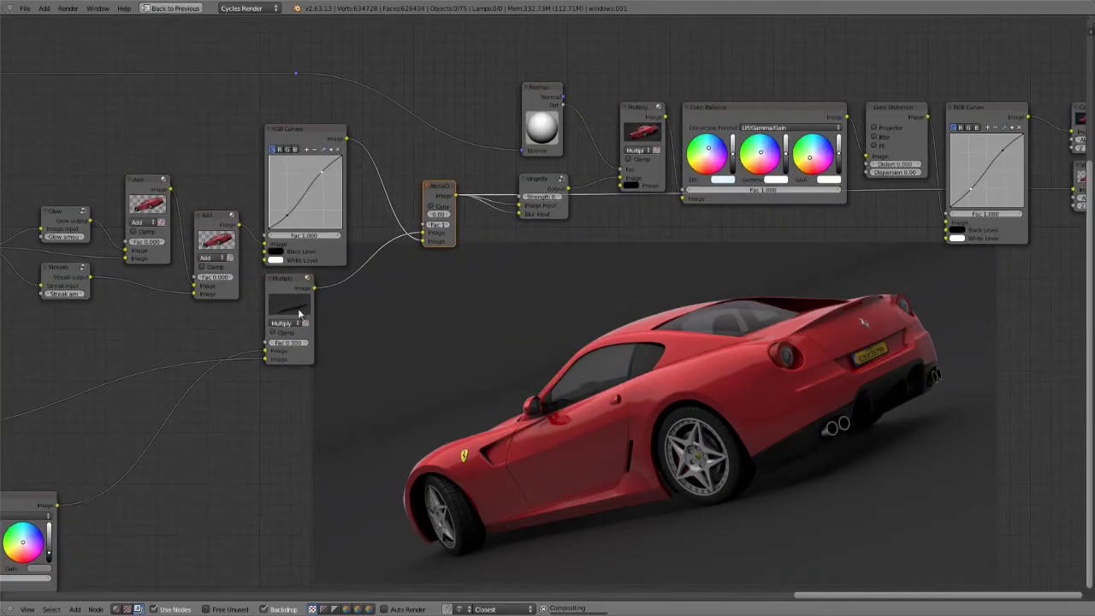
Preview the Vingette group's output in the backdrop, look over the nodes inside it, and close the group.
left_click(541, 183, "ctrl+shift")
key("Tab")
middle_click_drag(659, 225, 337, 340)
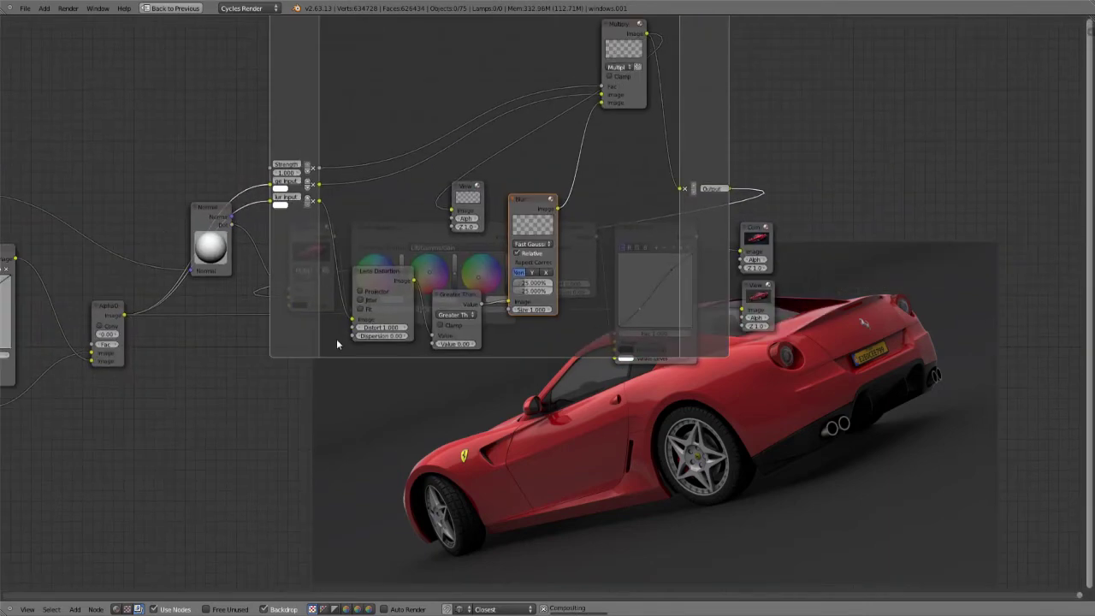
middle_click_drag(529, 190, 478, 261)
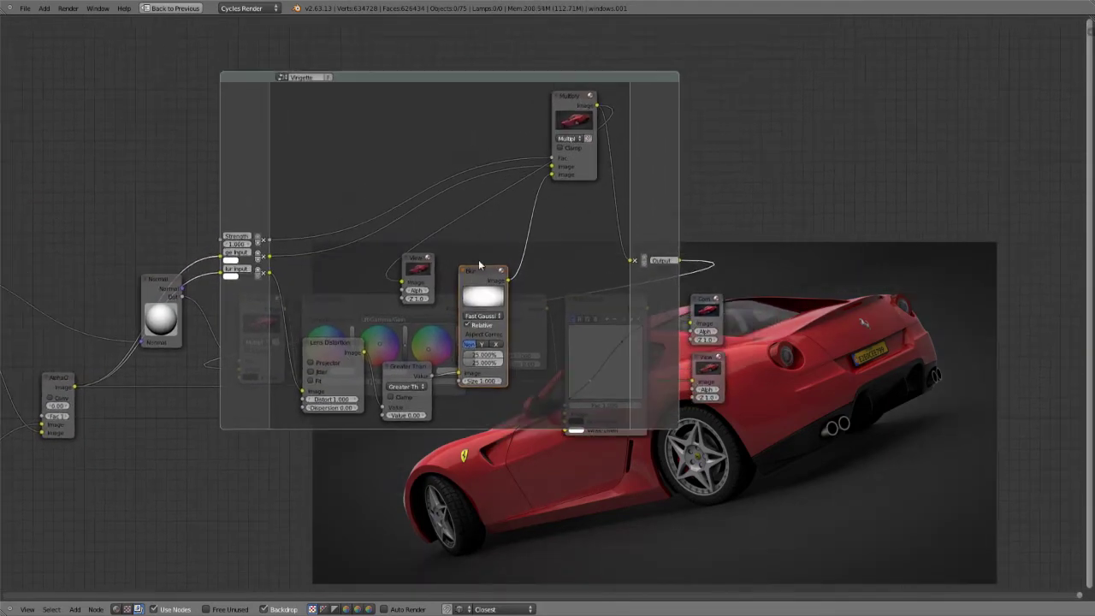
key("Tab")
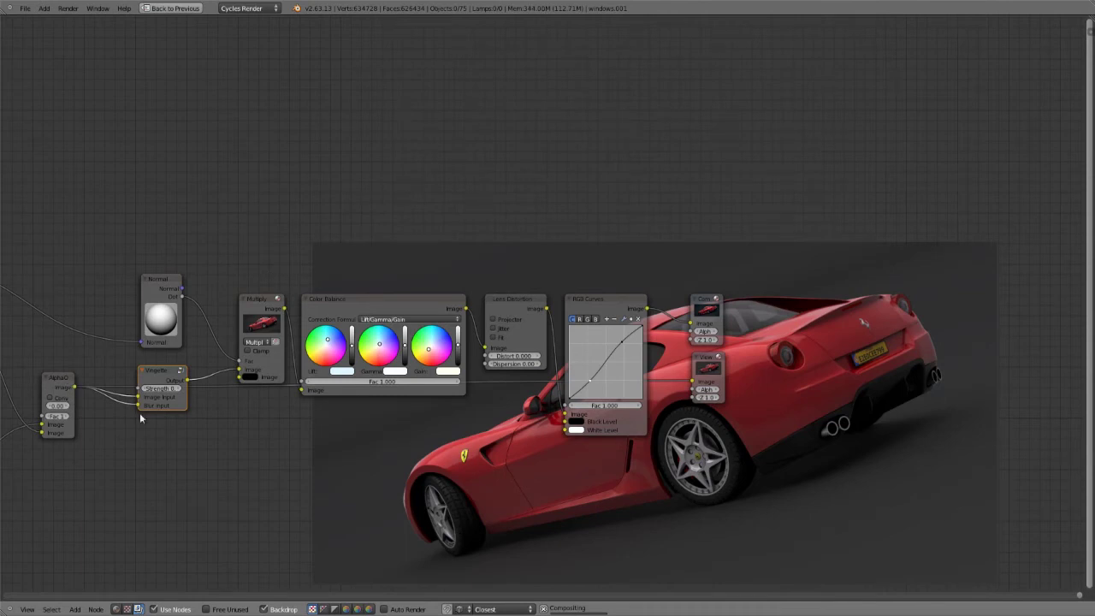
Reopen the Vingette group, preview its Lens Distortion, Greater Than, Blur and Multiply nodes in sequence, and close the group.
middle_click_drag(229, 365, 388, 302)
scroll(331, 354, "up", 3)
middle_click_drag(332, 354, 394, 290)
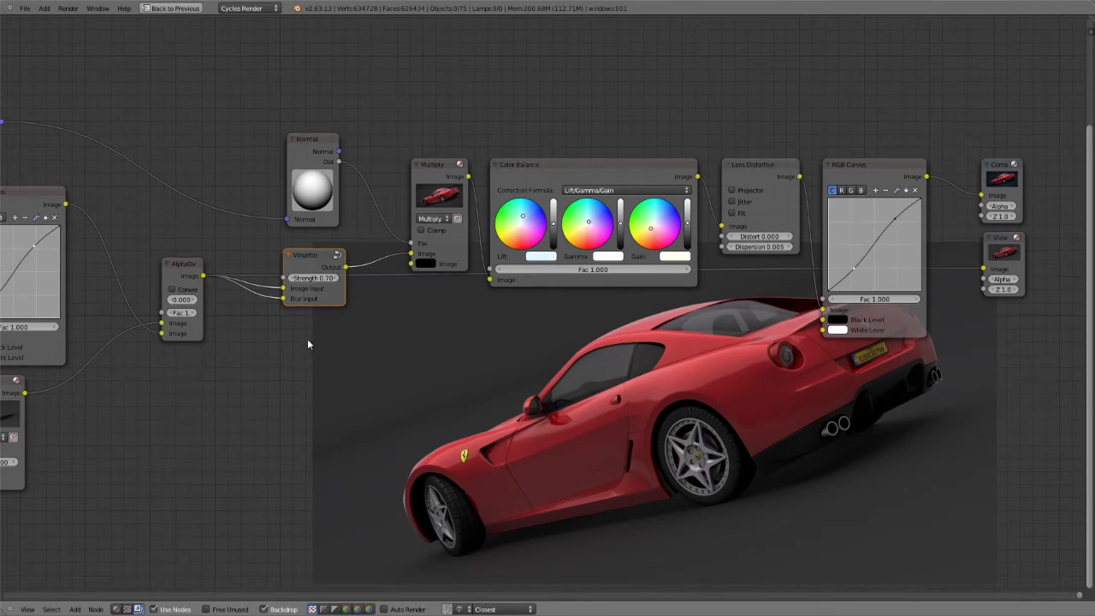
key("Tab")
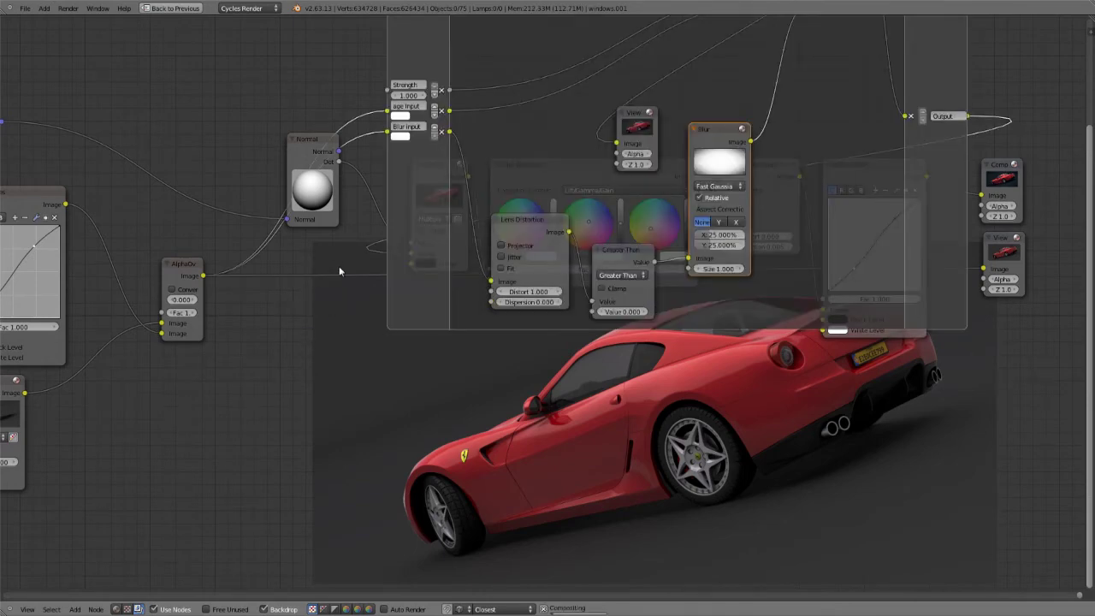
scroll(788, 161, "down", 3)
middle_click_drag(784, 237, 681, 333)
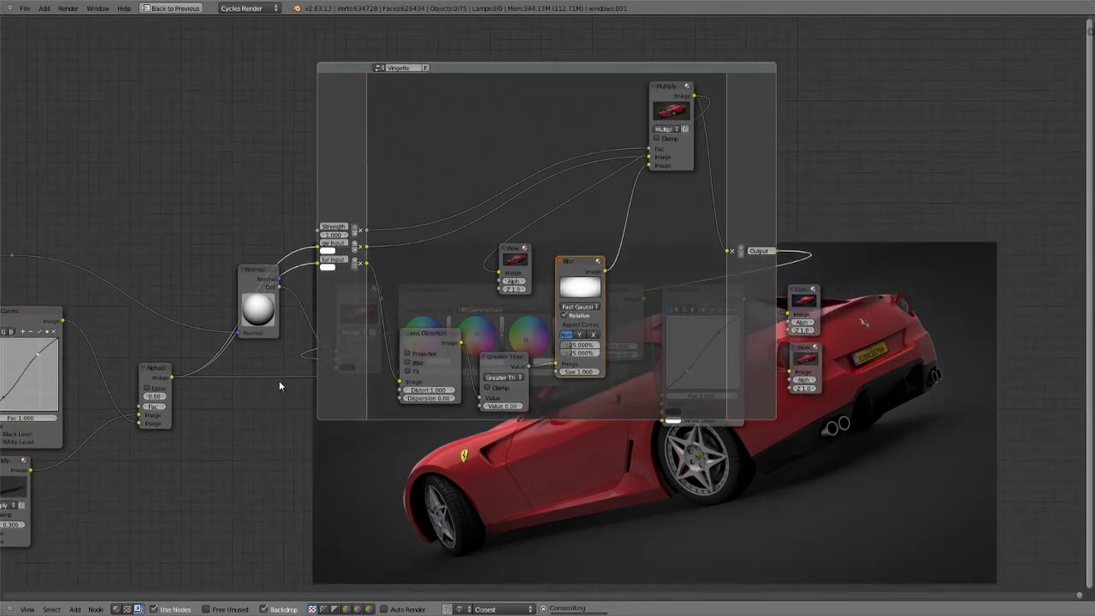
left_click(452, 376, "ctrl+shift")
middle_click_drag(452, 376, 221, 363)
left_click(288, 383, "ctrl+shift")
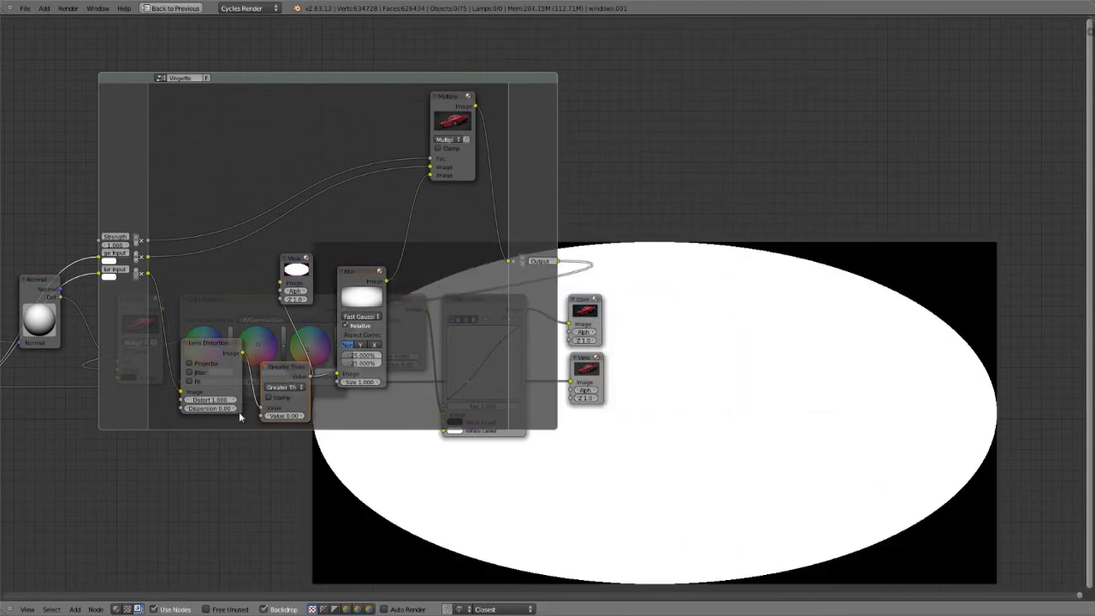
left_click(362, 289, "ctrl+shift")
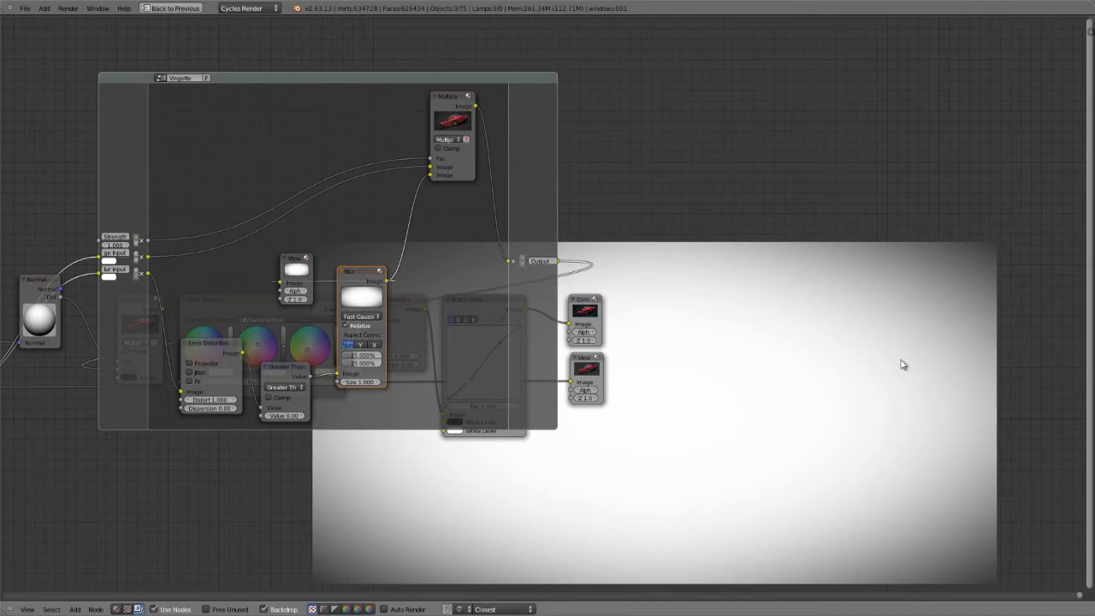
left_click(451, 109, "ctrl+shift")
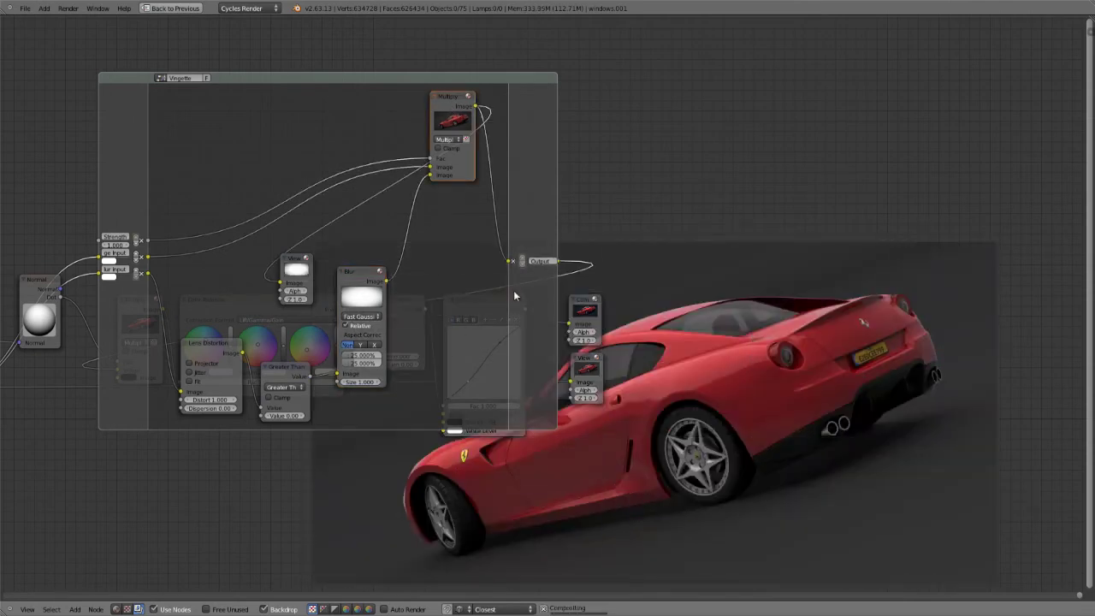
key("Tab")
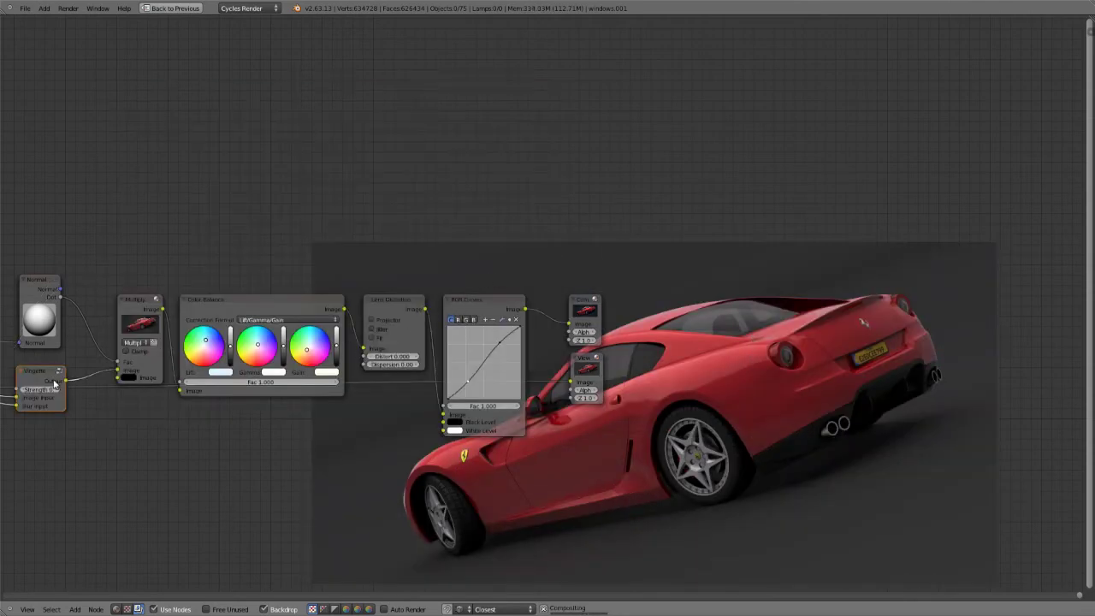
Check the Strength input exposed inside the Vingette group, and return to the main tree to see its slider.
key("Tab")
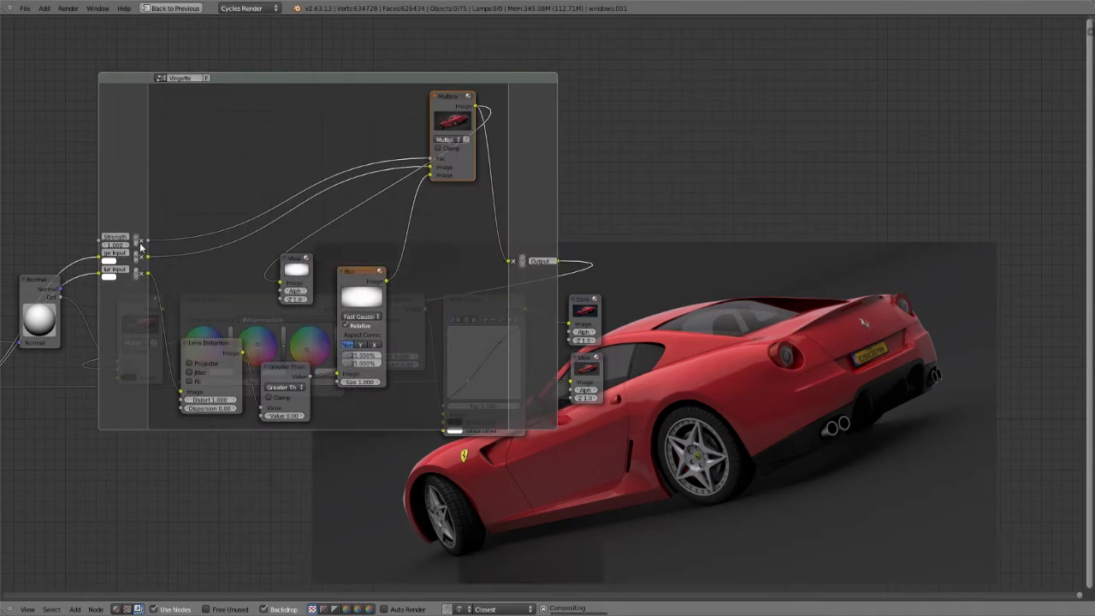
middle_click_drag(222, 283, 357, 251)
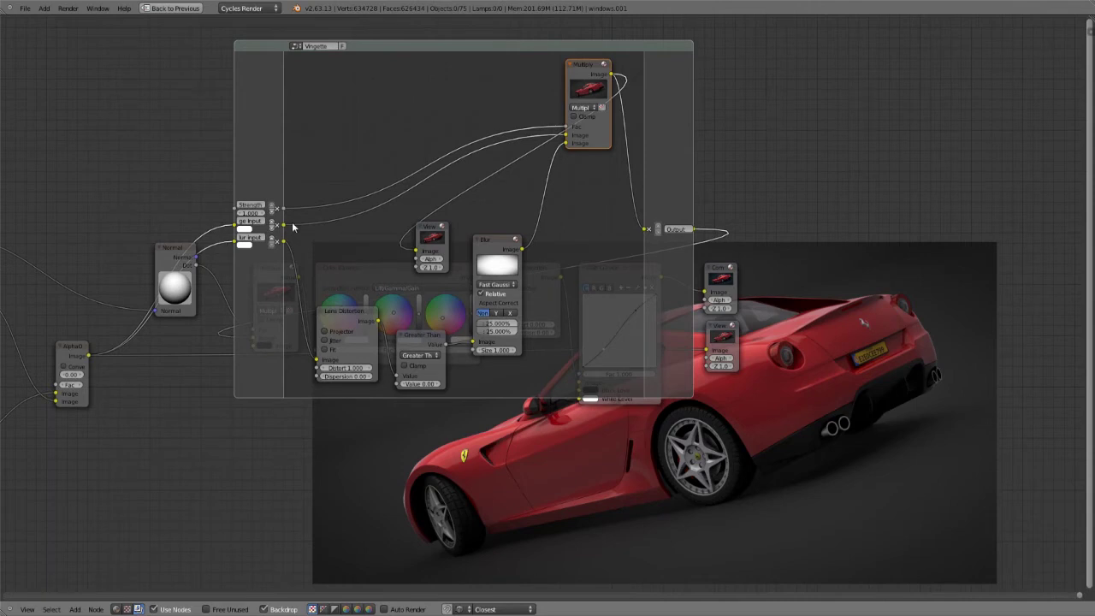
key("Tab")
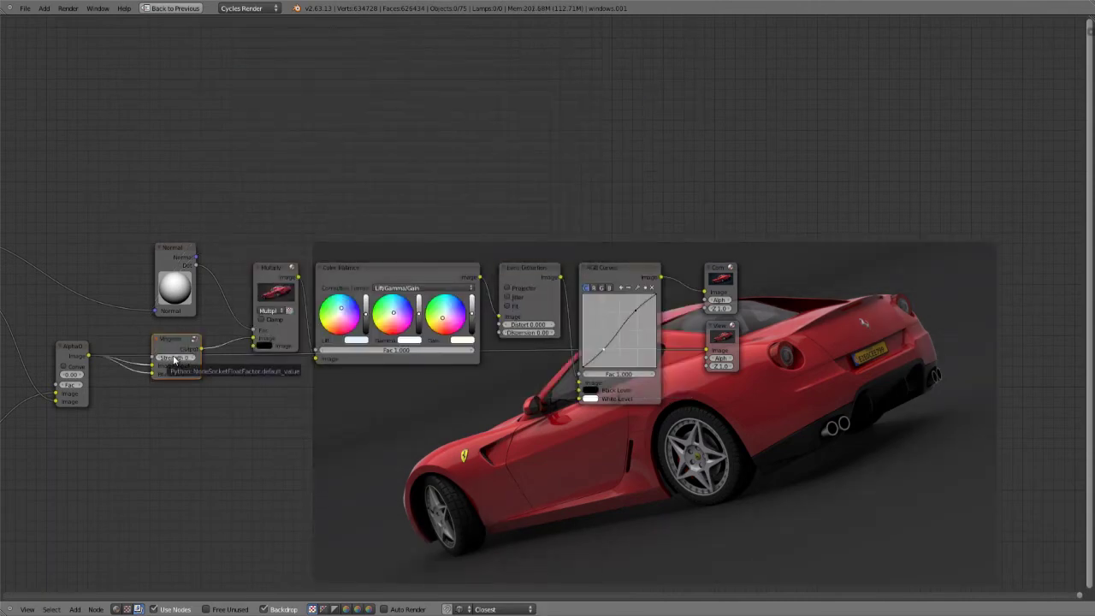
Preview the Multiply node after the Vingette group and follow its Normal node input back along the tree.
scroll(196, 337, "up", 2)
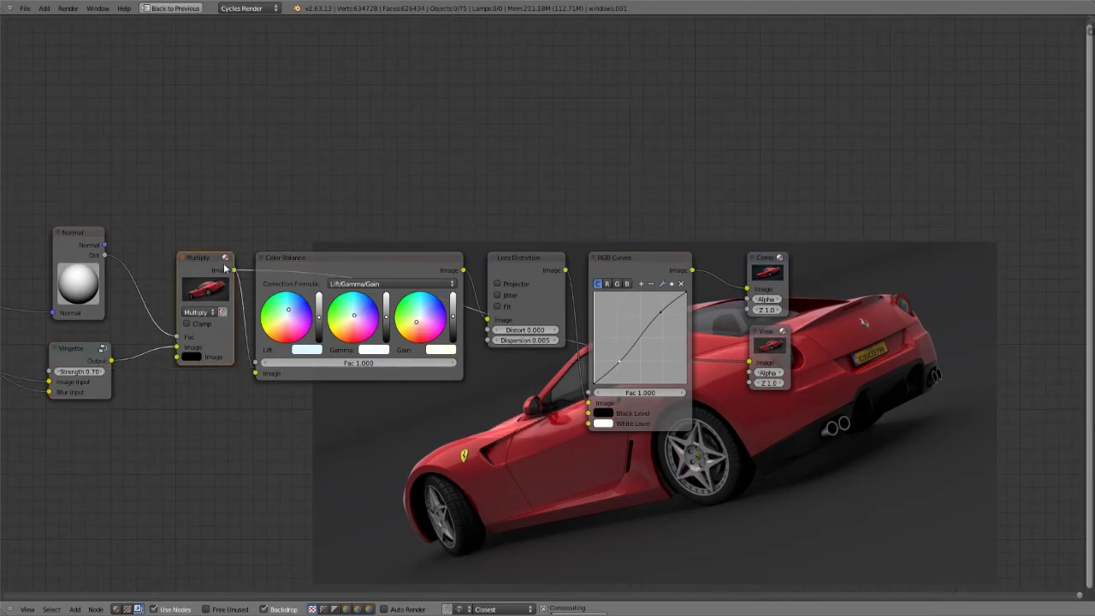
middle_click_drag(94, 338, 359, 282)
scroll(336, 274, "down", 3)
middle_click_drag(196, 270, 481, 274)
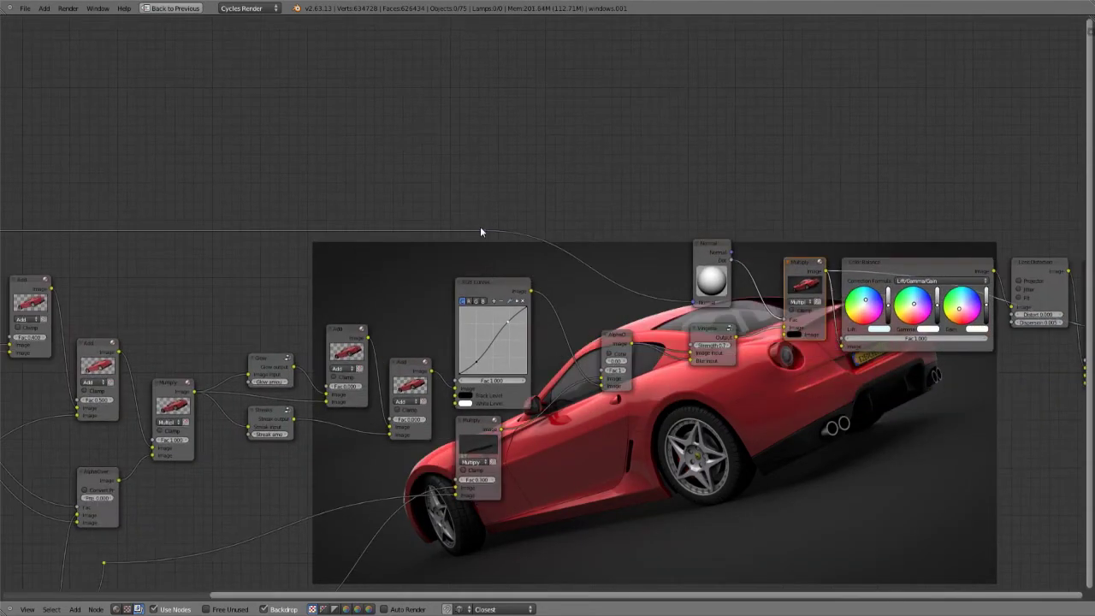
Select the reroute point on the keylight normal link and trace that link from the render layer to the Normal node.
left_click_drag(484, 231, 430, 230)
right_click(430, 230)
middle_click_drag(348, 250, 419, 171)
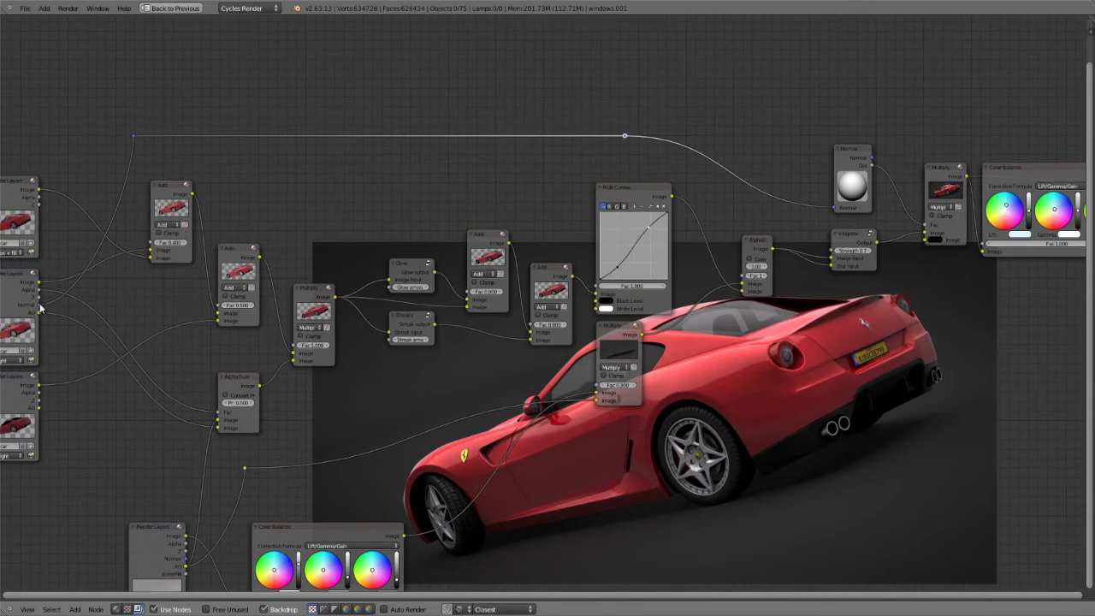
middle_click_drag(625, 173, 604, 171)
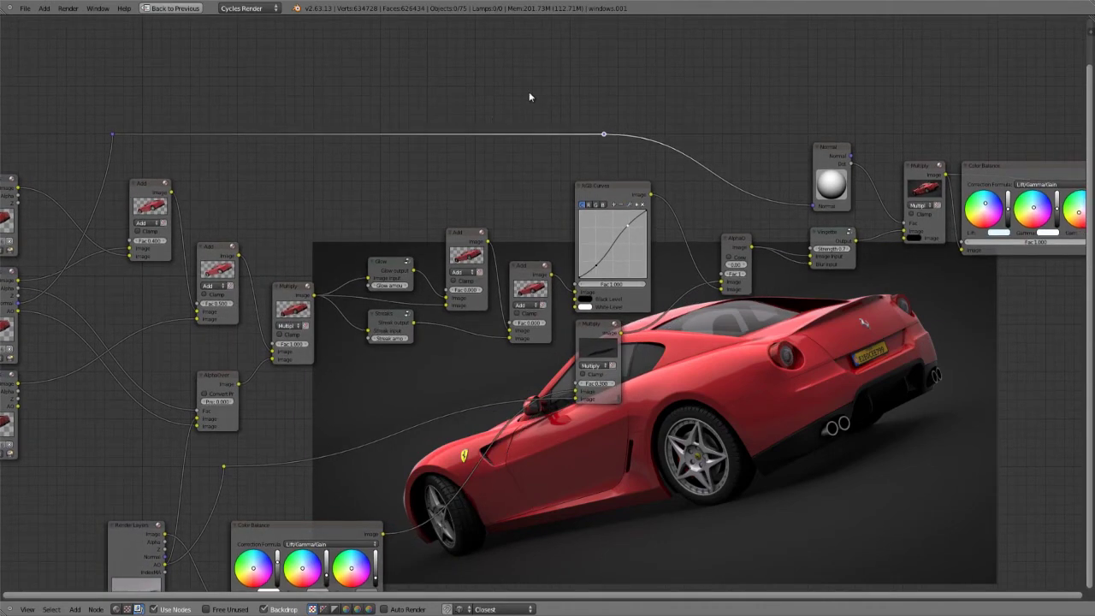
right_click_drag(549, 73, 415, 170, "shift")
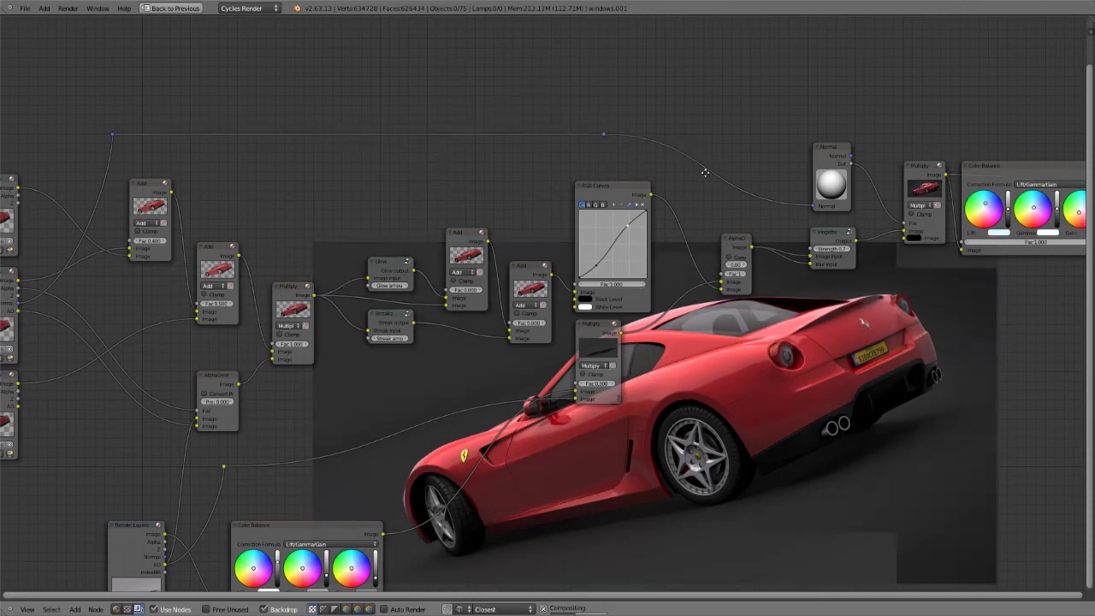
middle_click_drag(705, 174, 333, 199)
Preview the final Color Balance, Lens Distortion and RGB Curves nodes one after another in the backdrop.
left_click(653, 197, "ctrl+shift")
middle_click_drag(775, 199, 275, 194)
left_click(457, 195)
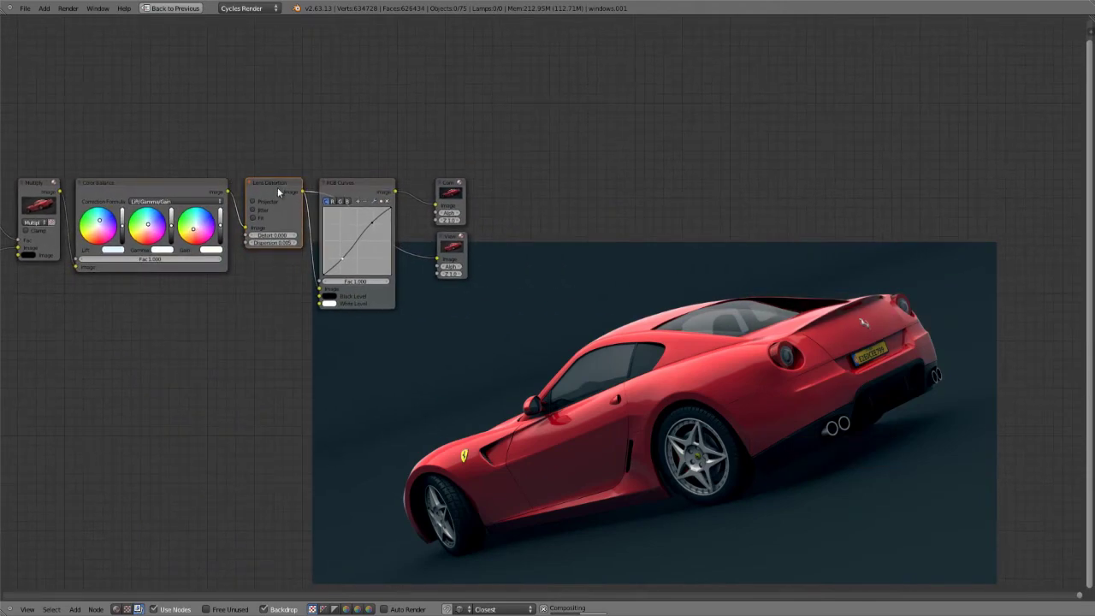
scroll(278, 194, "up", 1)
left_click(306, 147)
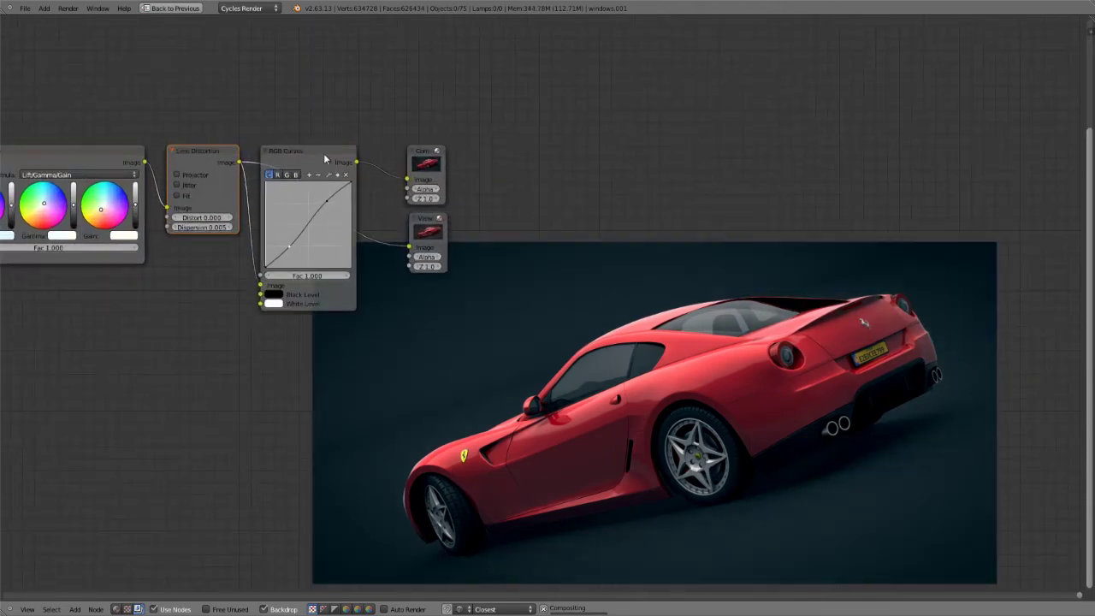
scroll(313, 289, "down", 3)
middle_click_drag(420, 311, 566, 294)
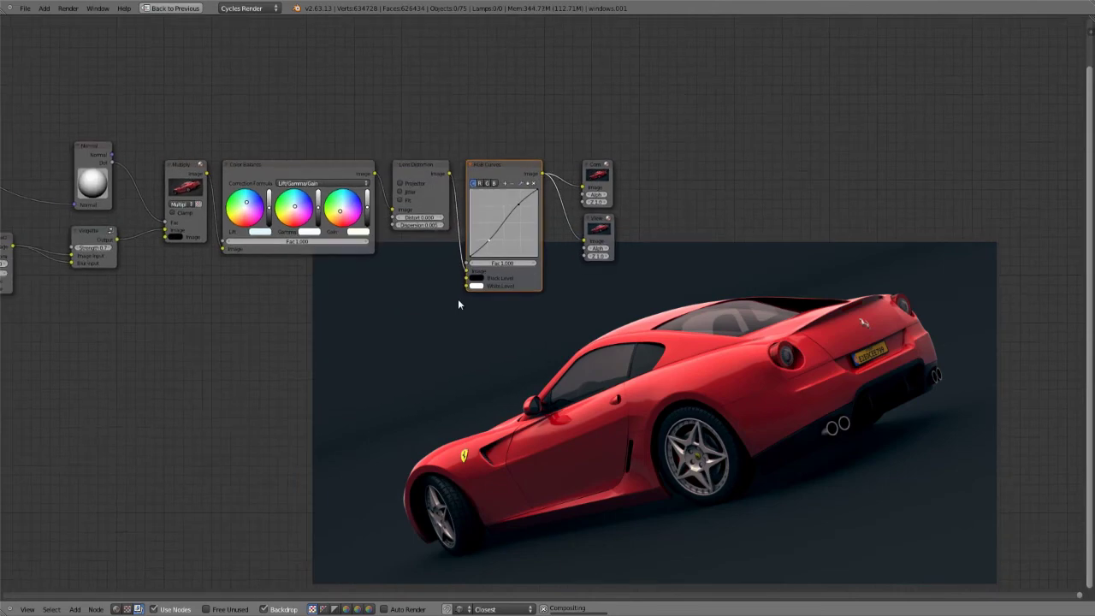
Examine the complete node tree from the render layers to the Composite output against the final image.
scroll(311, 314, "down", 4)
middle_click_drag(311, 315, 794, 253)
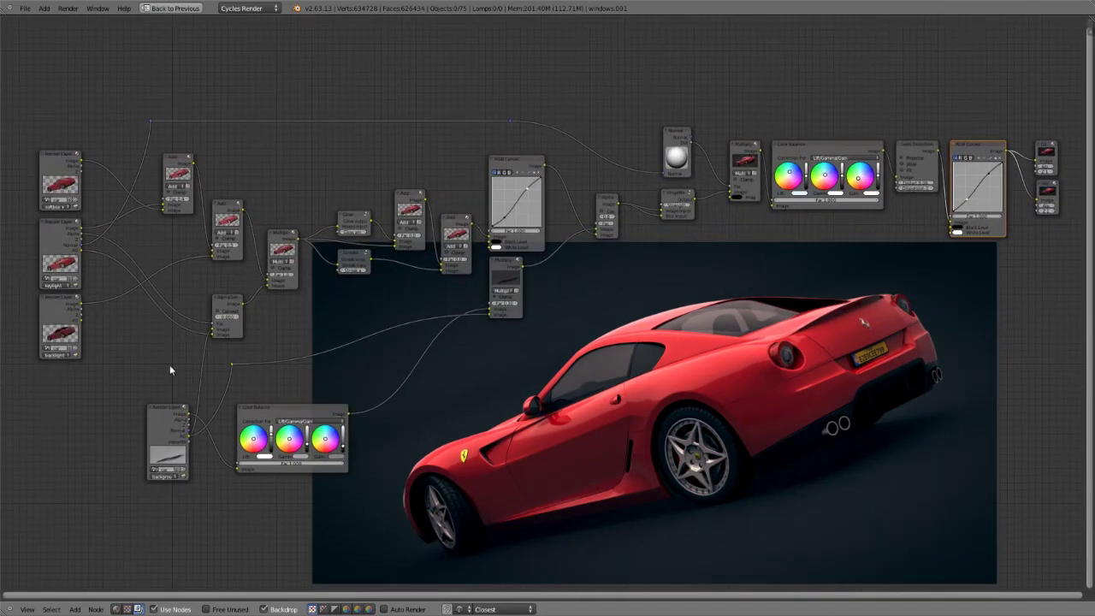
scroll(428, 340, "up", 1)
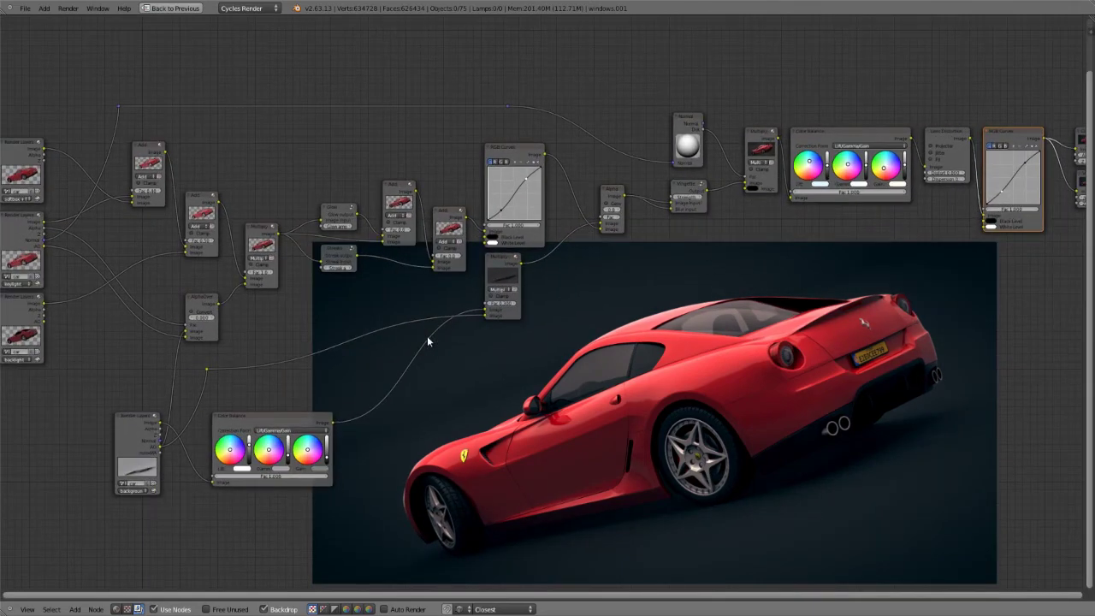
scroll(428, 340, "down", 1)
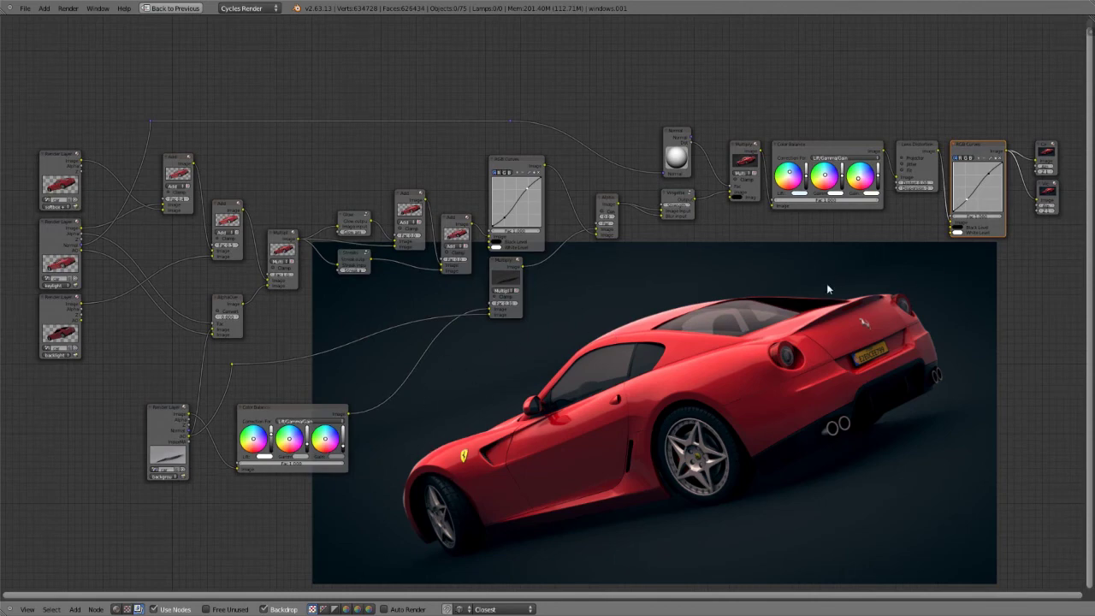
Browse the node categories that can be added to the tree, including Input, Color, Convertor and Distort, without adding a node.
mouse_move(612, 336)
middle_mouse_down()
mouse_move(626, 351)
mouse_move(617, 344)
middle_mouse_up()
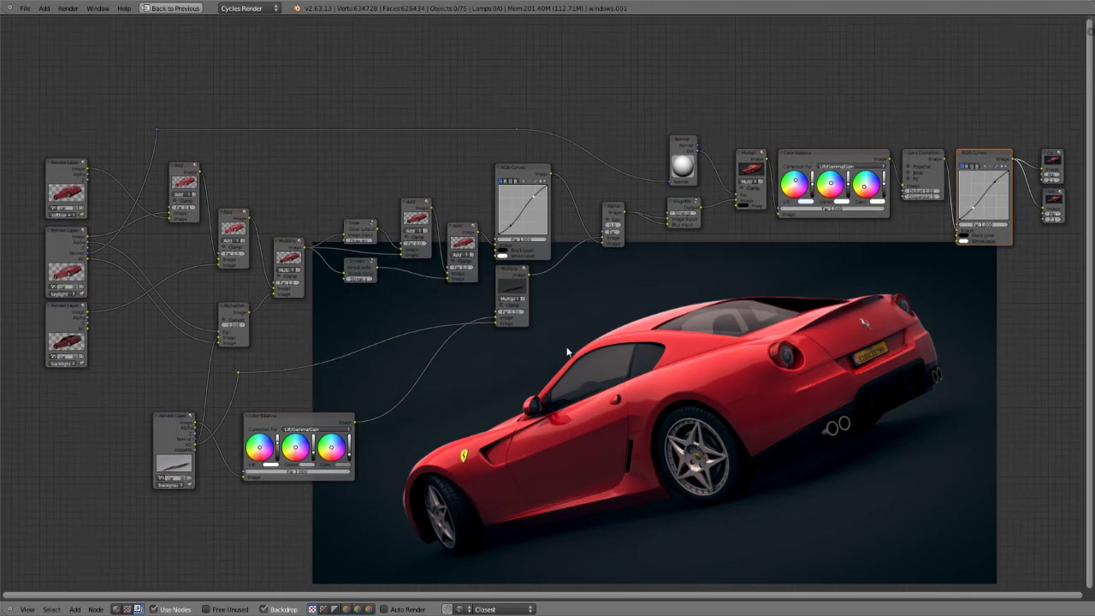
scroll(517, 329, "up", 2)
scroll(527, 286, "down", 1)
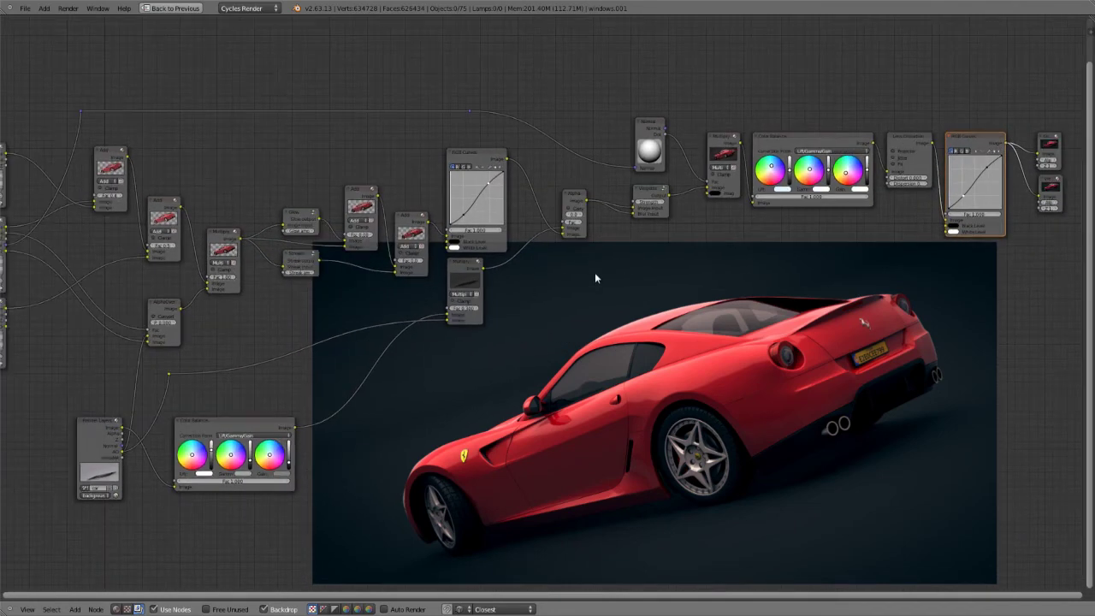
key("shift+a")
key("shift+a")
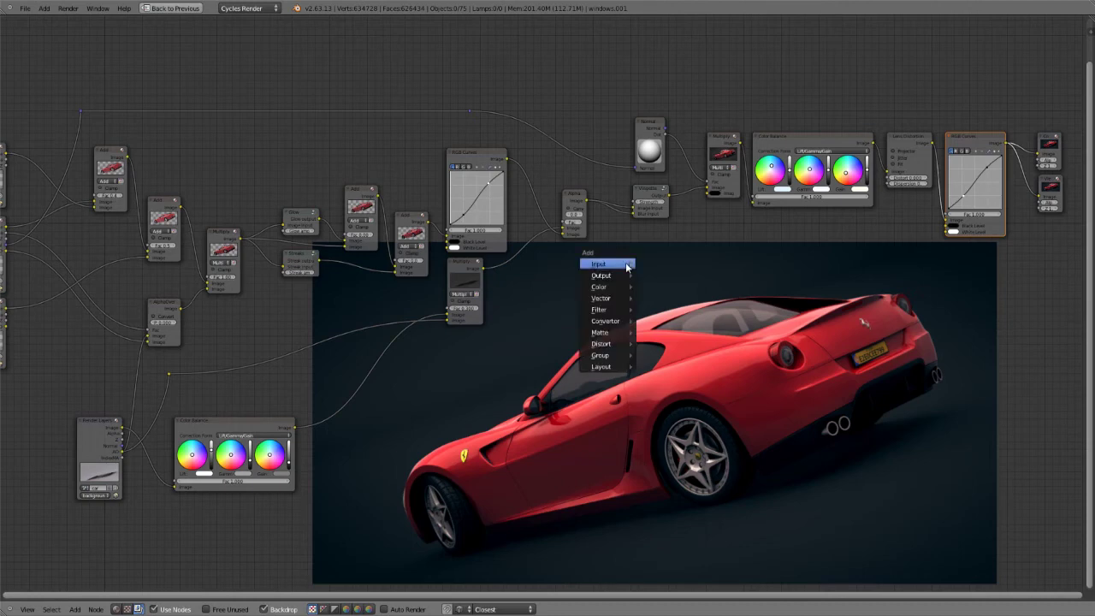
mouse_move(626, 265)
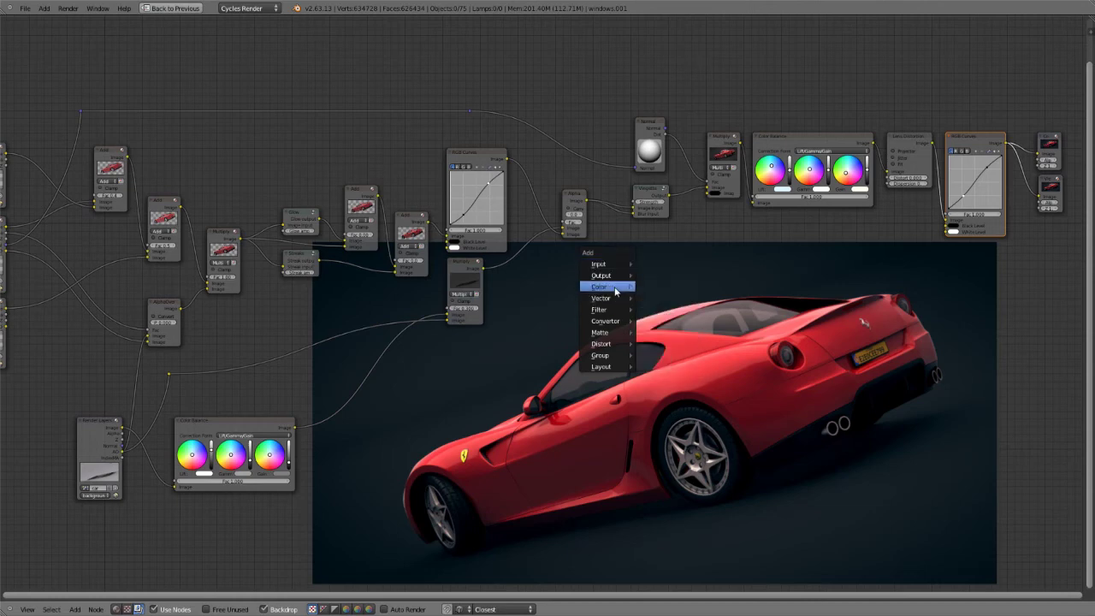
mouse_move(622, 287)
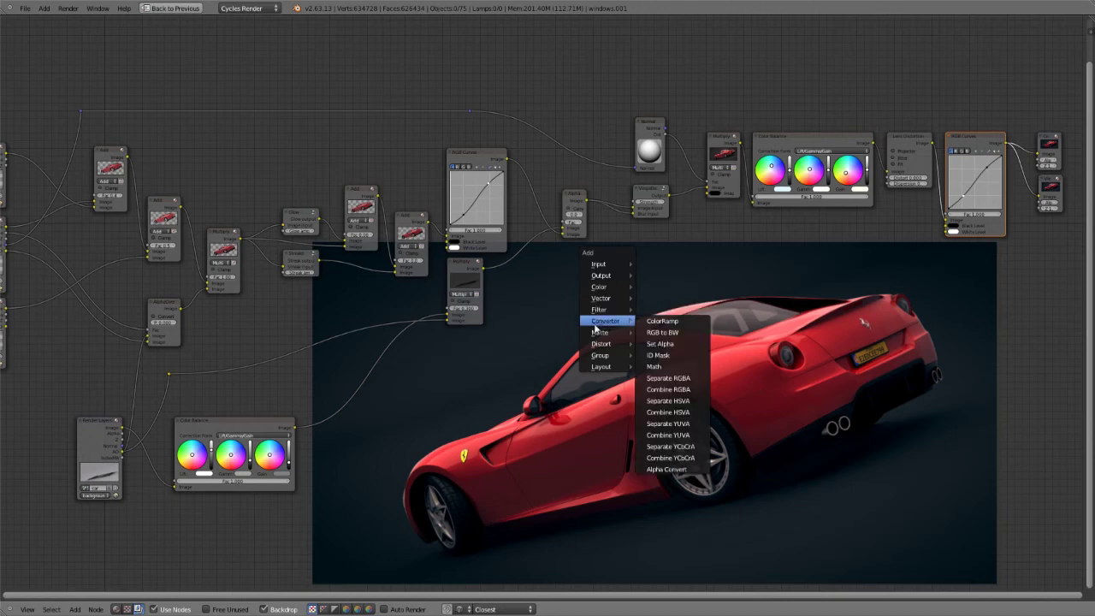
mouse_move(596, 333)
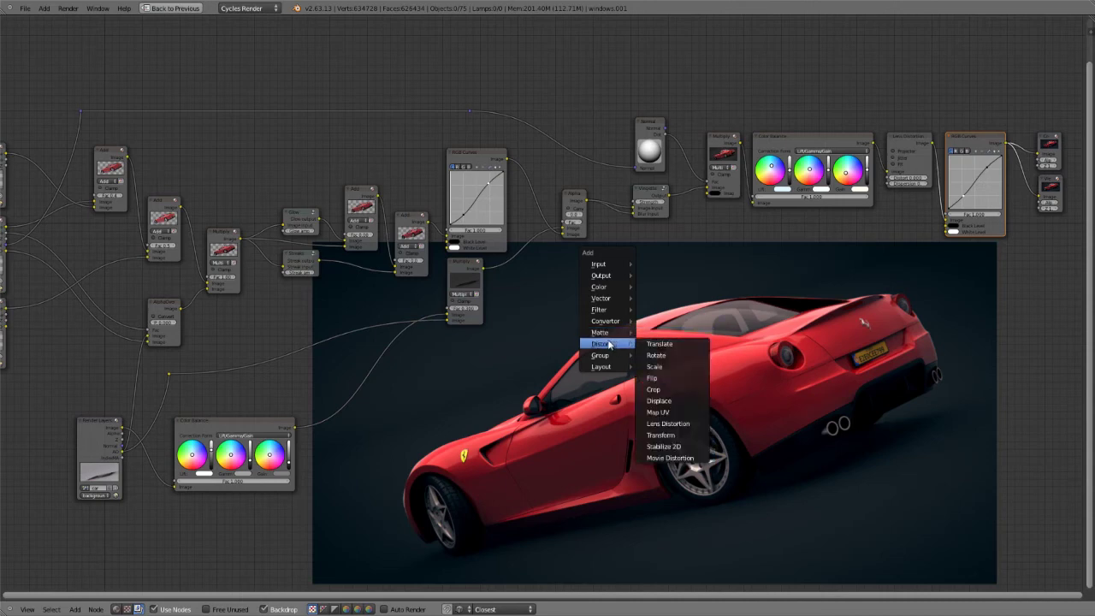
Show the node editor's properties and review the Performance options such as Render, Edit, Chunksize, OpenCL and Two Pass.
scroll(462, 351, "down", 1)
scroll(455, 351, "up", 1)
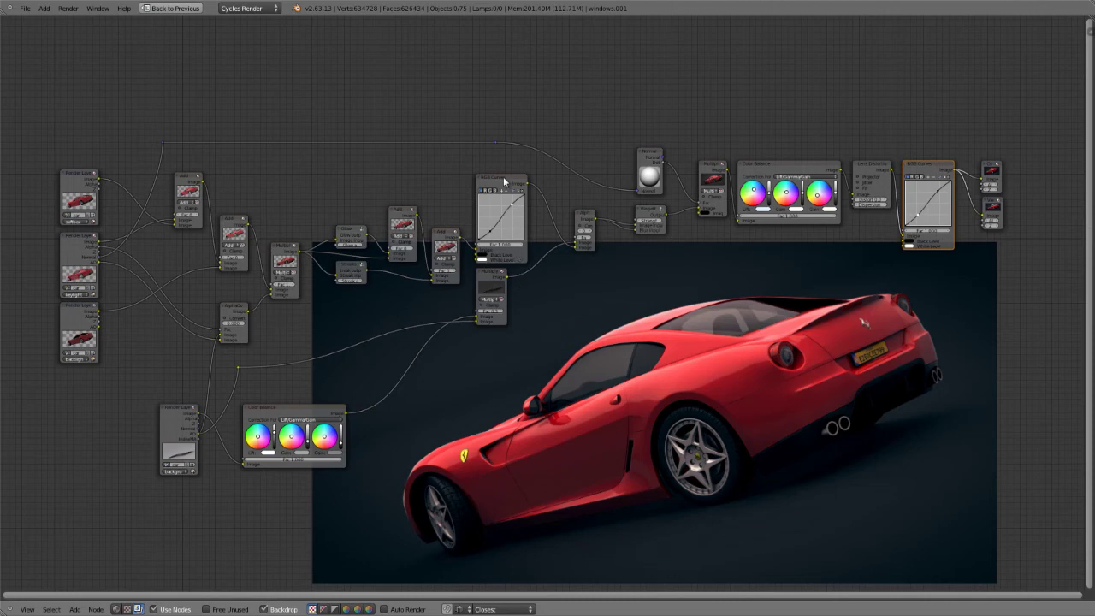
scroll(503, 180, "up", 1)
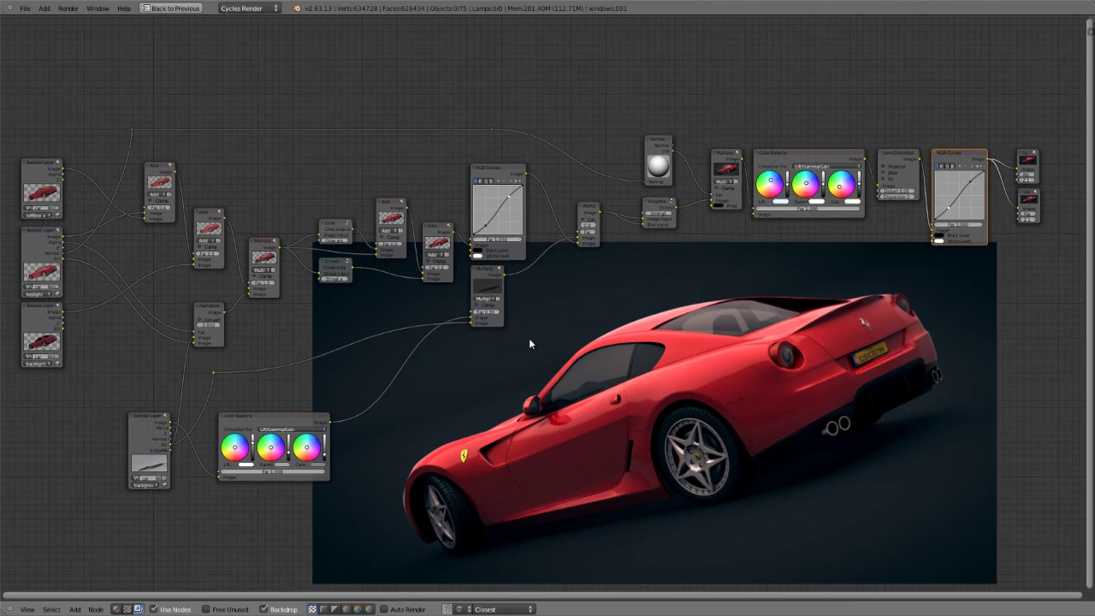
key("n")
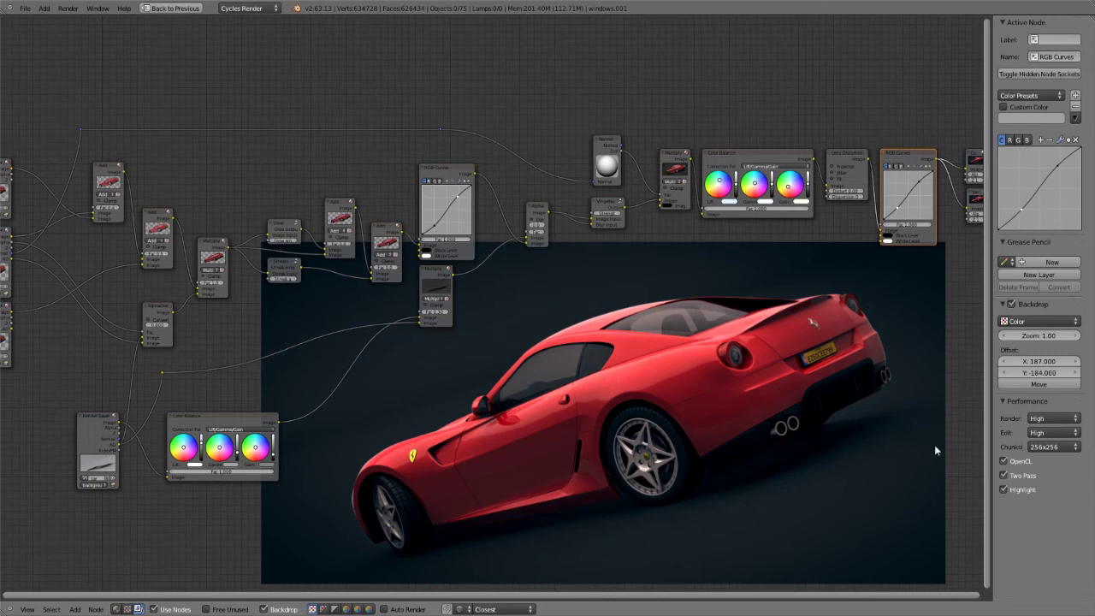
scroll(800, 444, "down", 2)
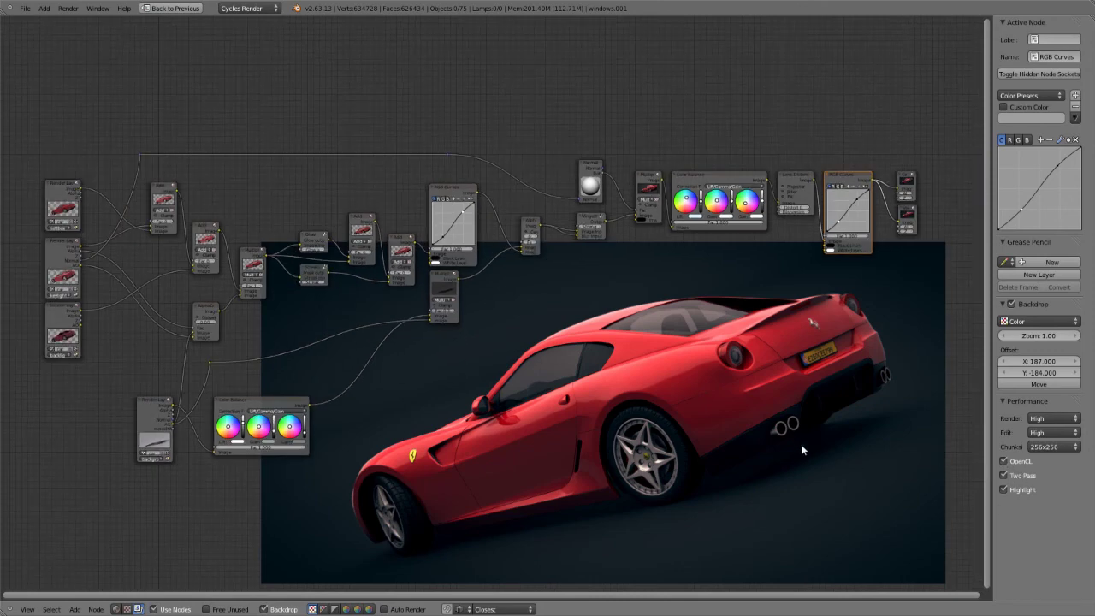
scroll(800, 444, "up", 2)
mouse_move(579, 393)
middle_mouse_down()
mouse_move(600, 390)
mouse_move(585, 372)
middle_mouse_up()
scroll(601, 391, "down", 1)
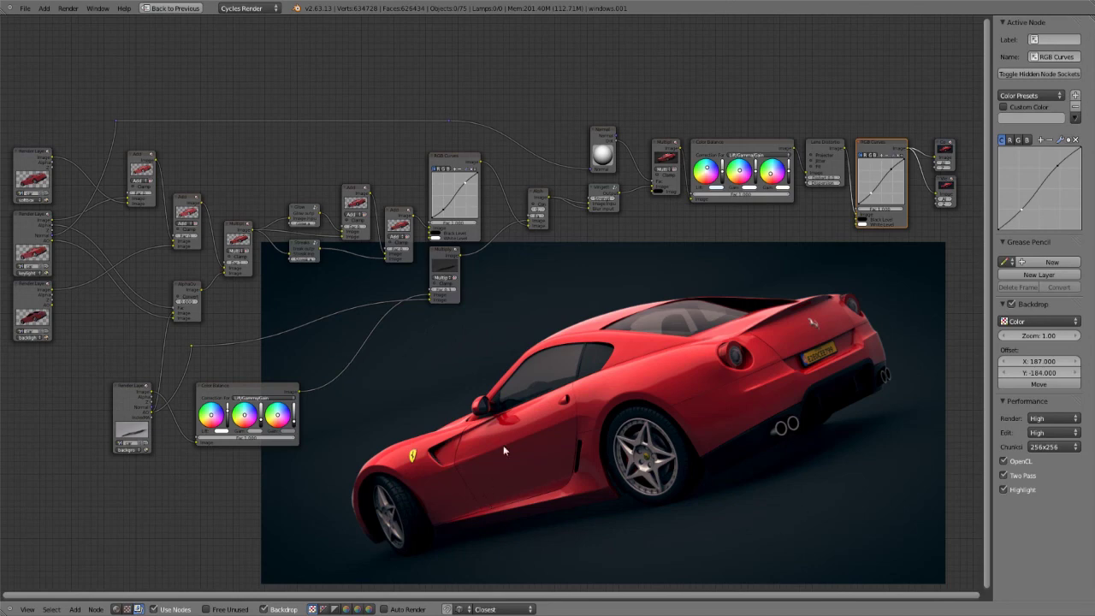
scroll(501, 433, "up", 2)
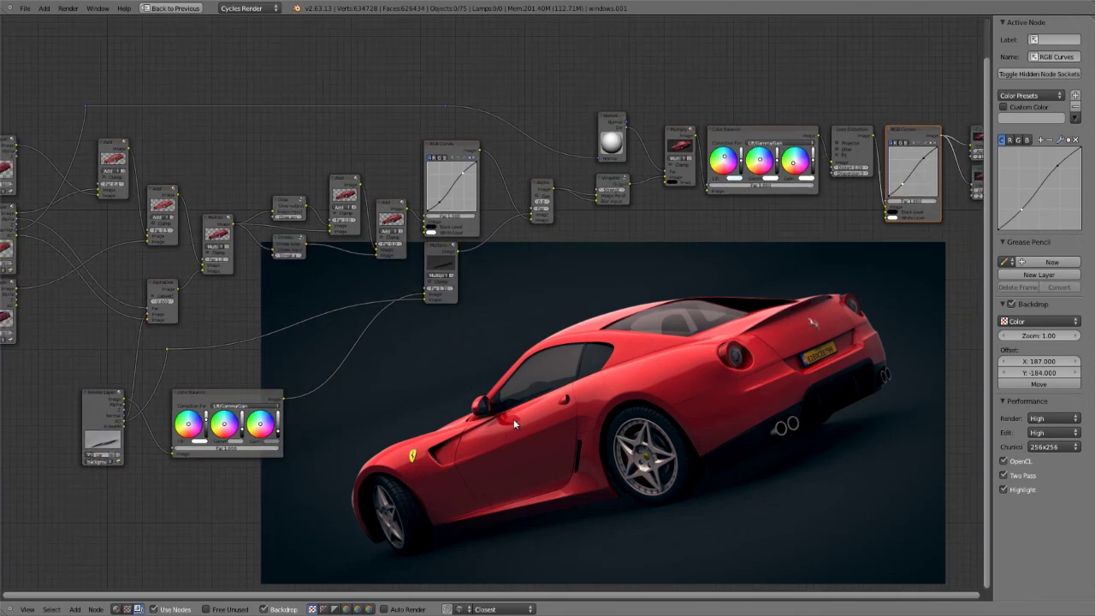
scroll(513, 418, "down", 1)
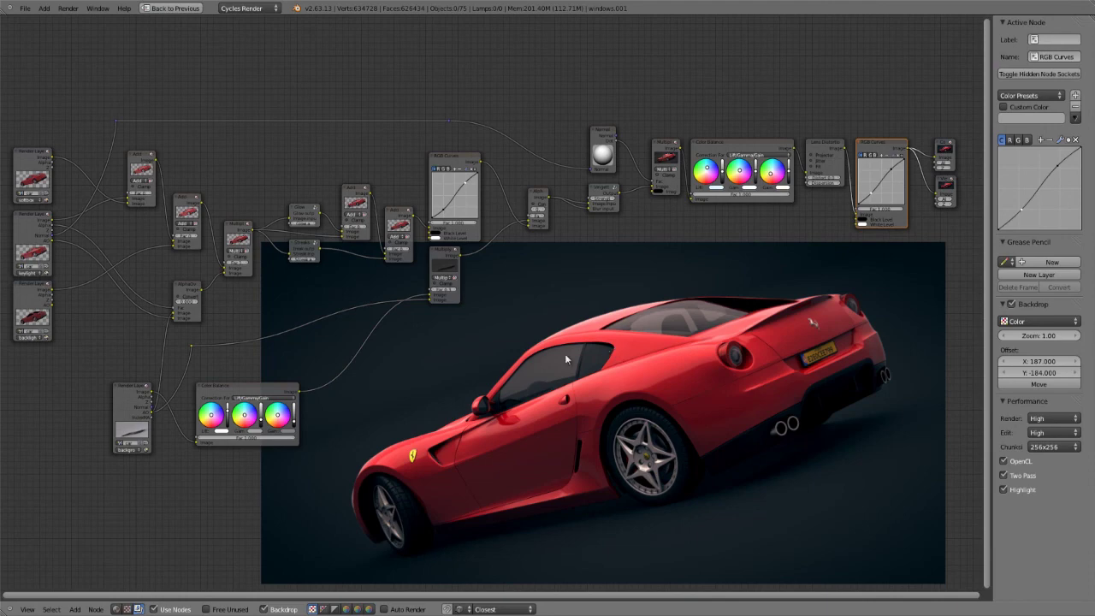
middle_click_drag(566, 355, 575, 337)
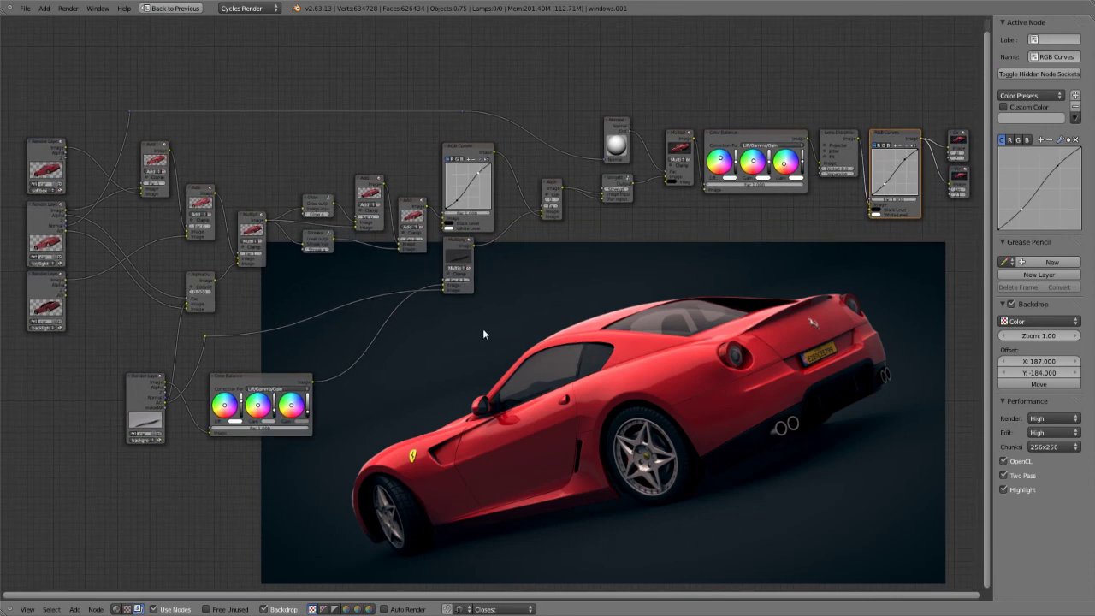